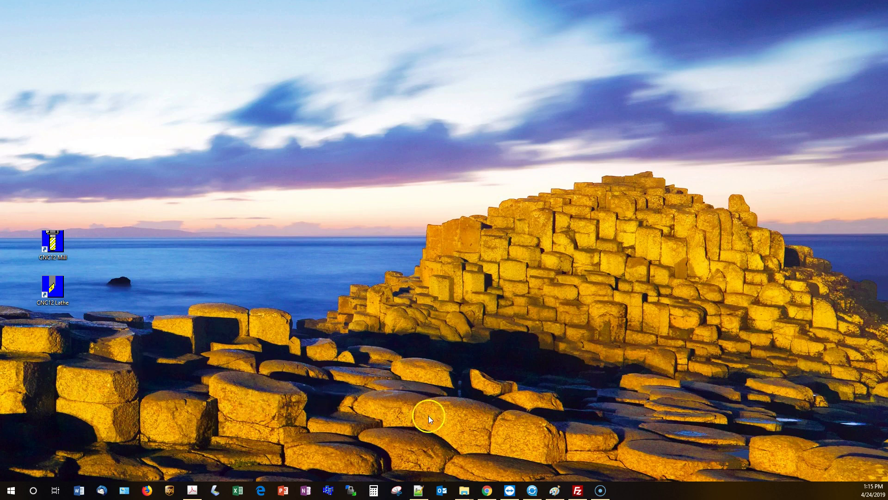
Step: On the Centroid website, go from SHOP DIY CNC through DIY CNC Support to CNC Software Downloads
click(488, 491)
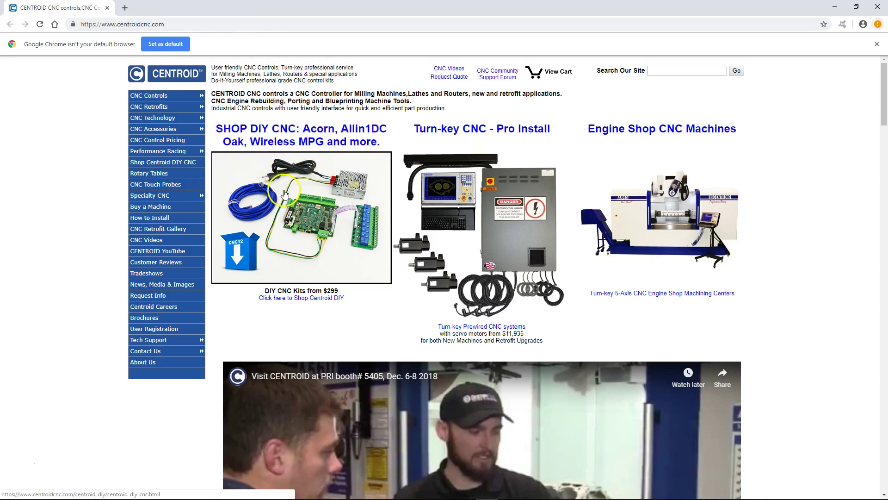
click(273, 140)
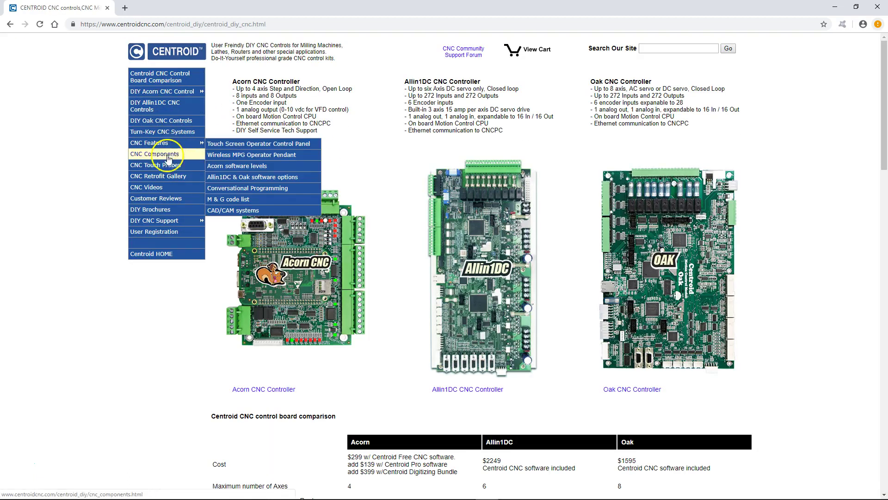
mouse_move(170, 223)
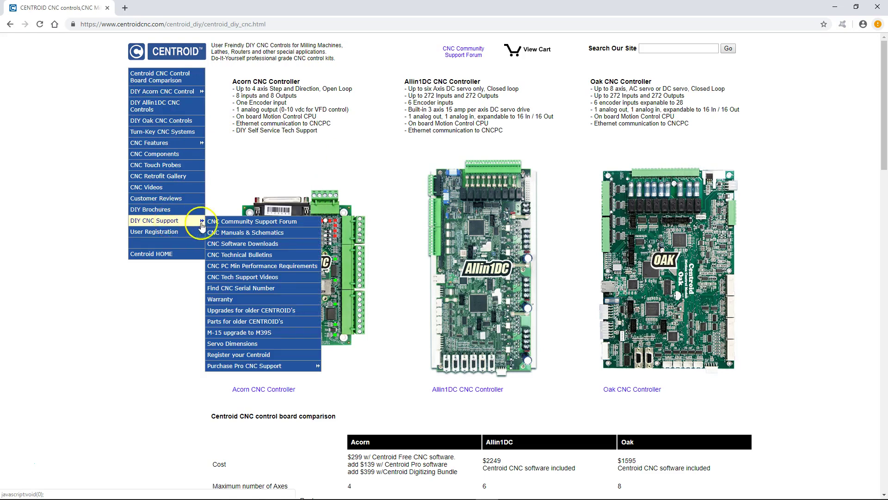
click(235, 246)
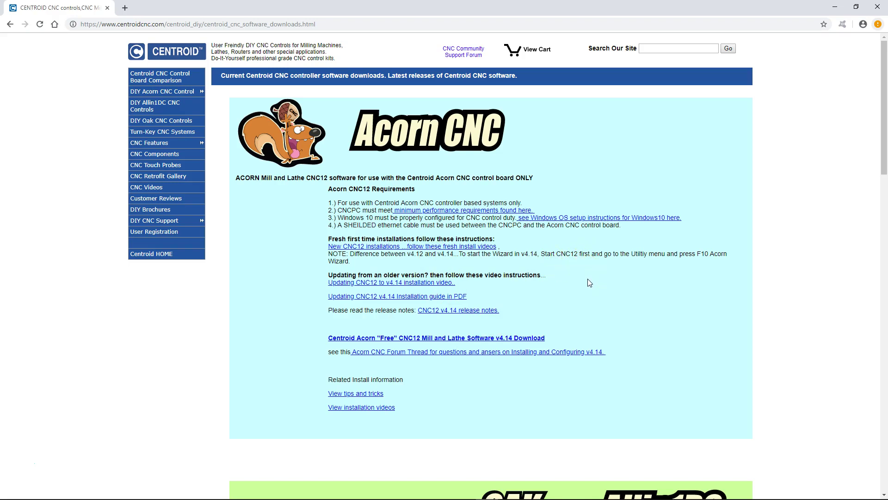
Step: Download cnc12-v414-D.zip, the latest CNC12 v4.14 for Oak/Allin1DC boards
scroll(588, 280, down, 8)
scroll(589, 282, down, 1)
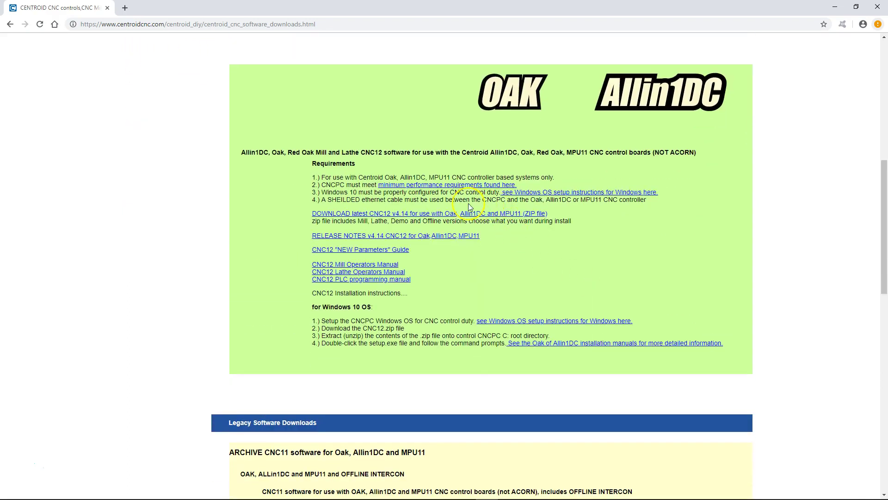
click(424, 214)
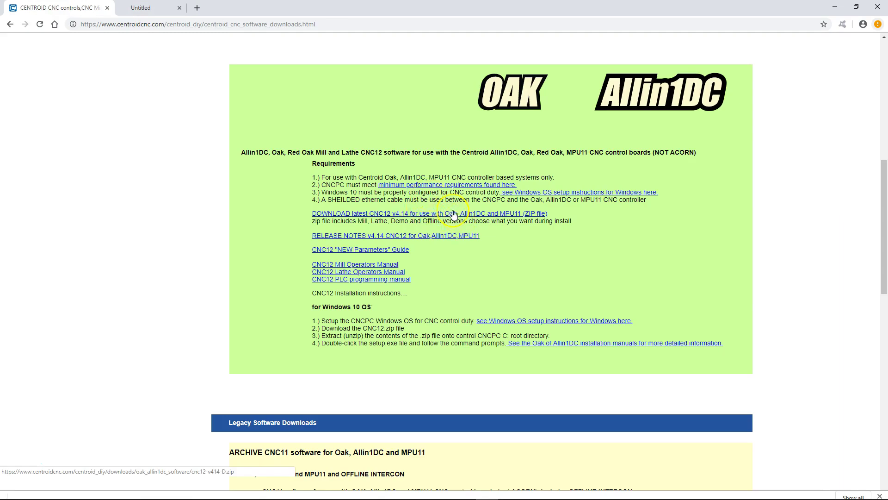
click(519, 179)
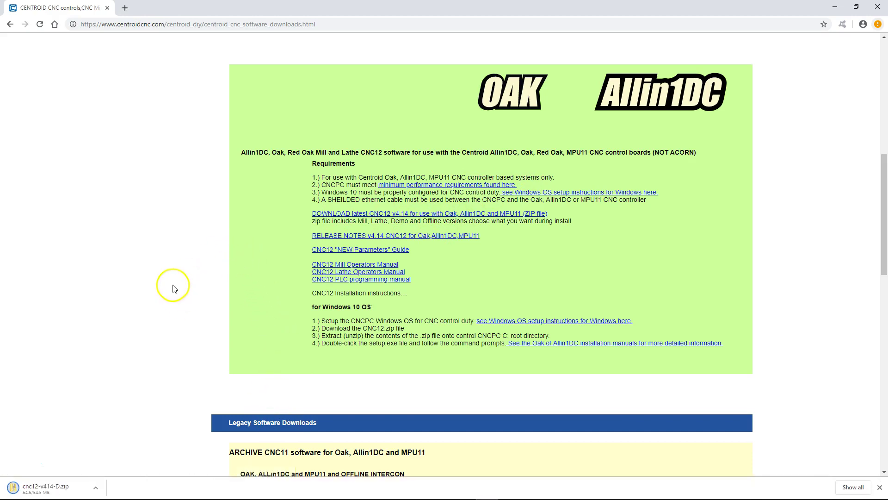
Step: Open cnc12-v414-D.zip and set the Extract all destination to the Desktop
click(60, 491)
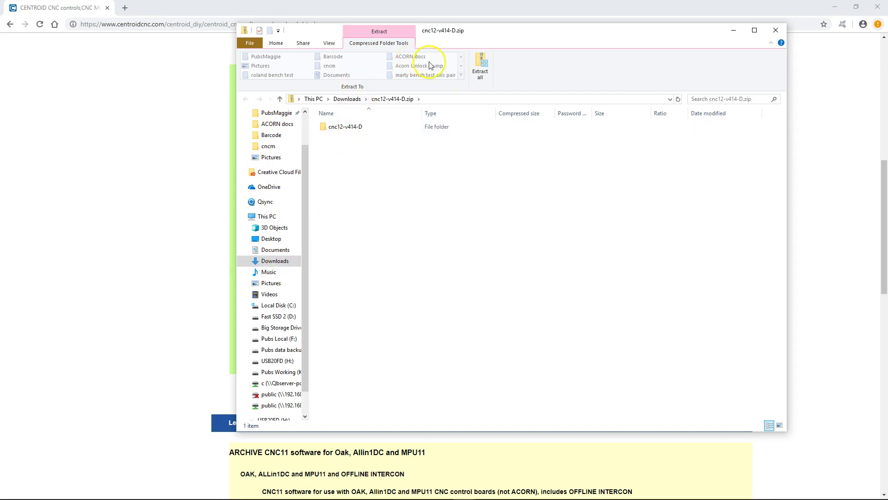
click(481, 73)
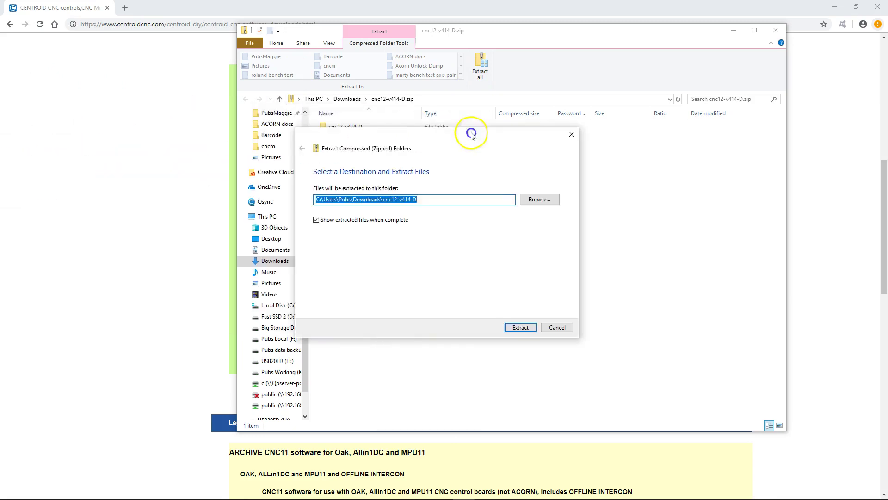
click(561, 203)
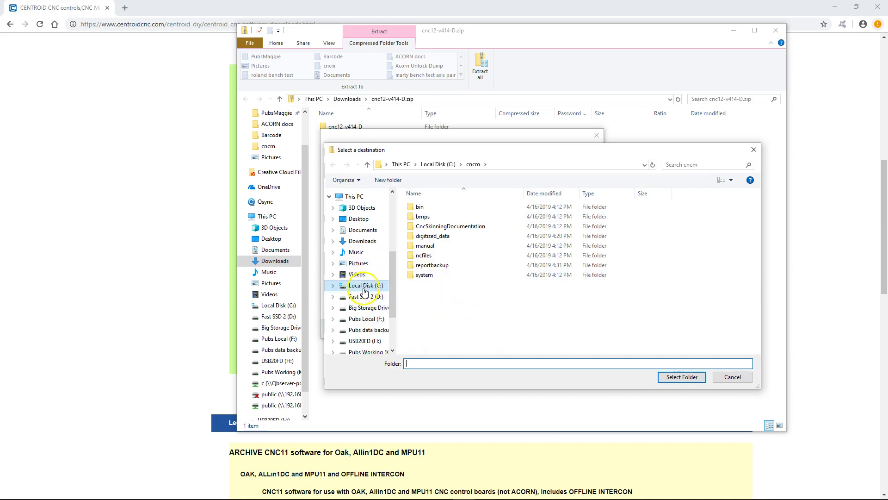
click(360, 219)
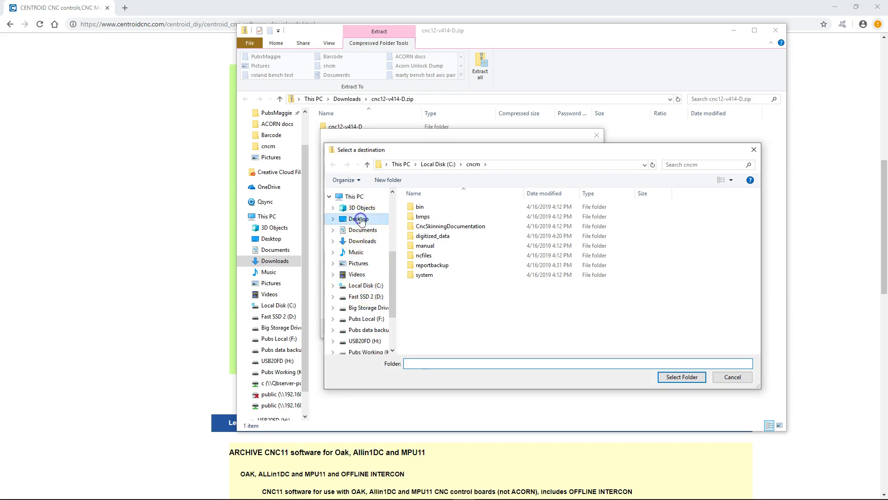
click(683, 377)
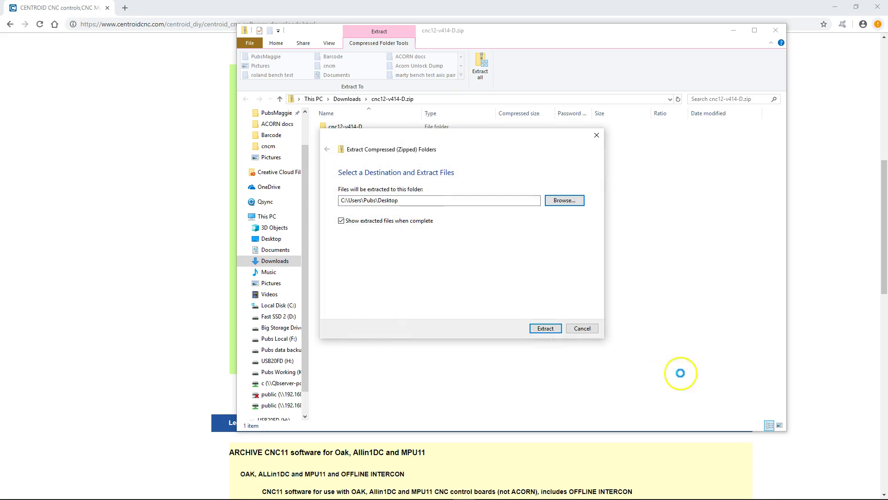
Step: Extract all 1,830 items of cnc12-v414-D.zip to the Desktop
click(548, 329)
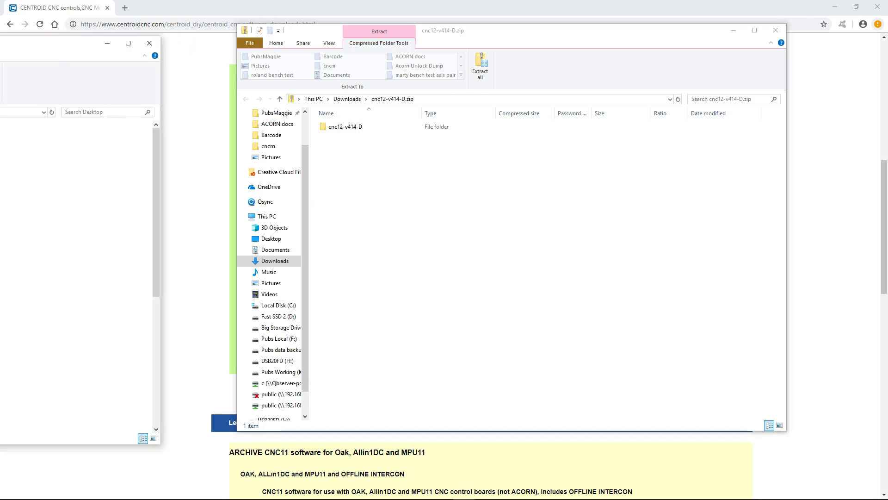
Step: Bring the Desktop window into view and open the extracted cnc12-v414-D folder
drag(0, 51, 505, 44)
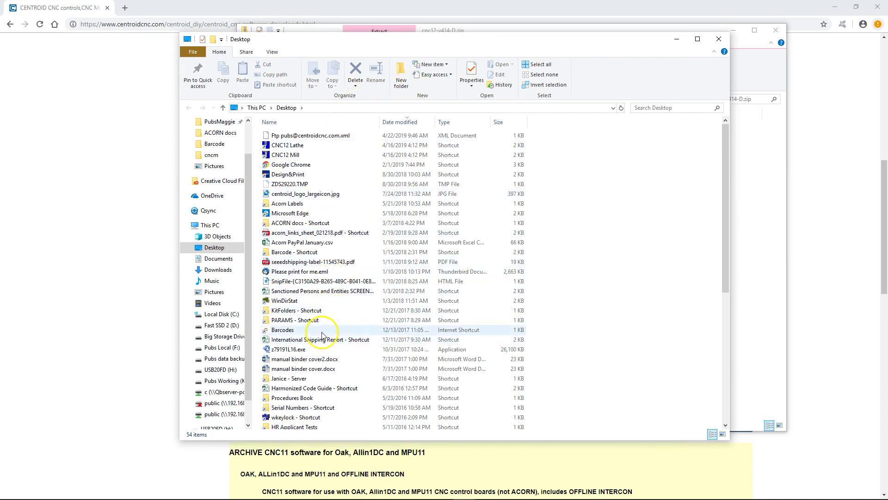
scroll(323, 334, down, 5)
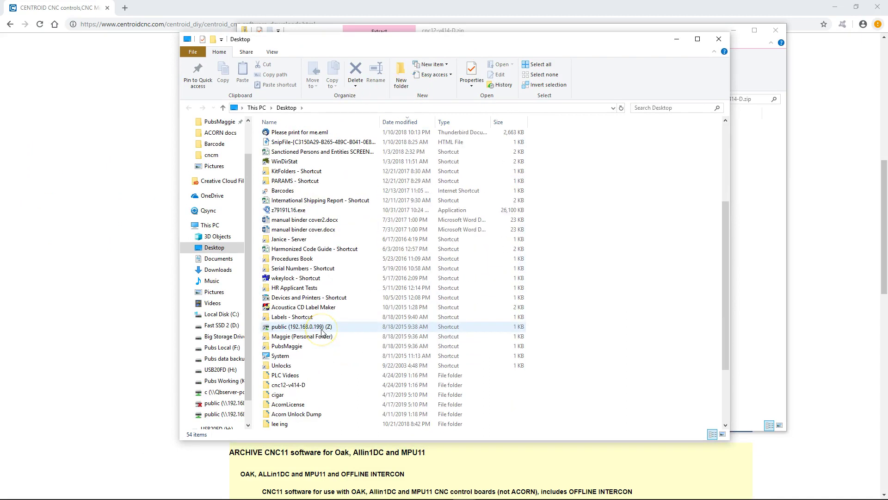
scroll(319, 332, down, 1)
click(291, 356)
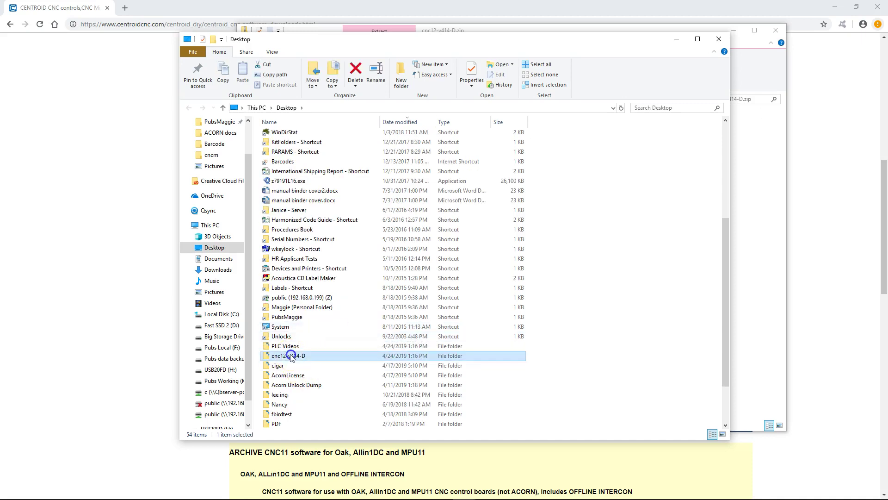
double_click(291, 355)
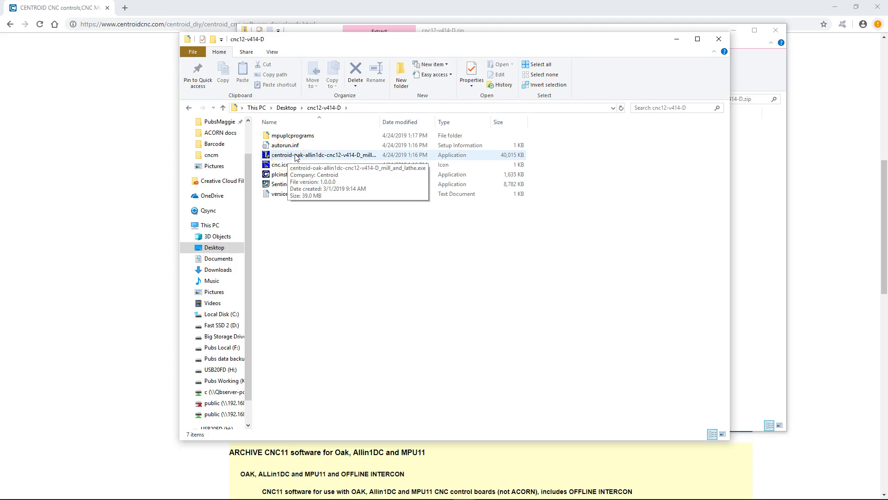
Step: Run the centroid-oak-allin1dc mill_and_lathe installer, choosing Run anyway past SmartScreen
double_click(324, 157)
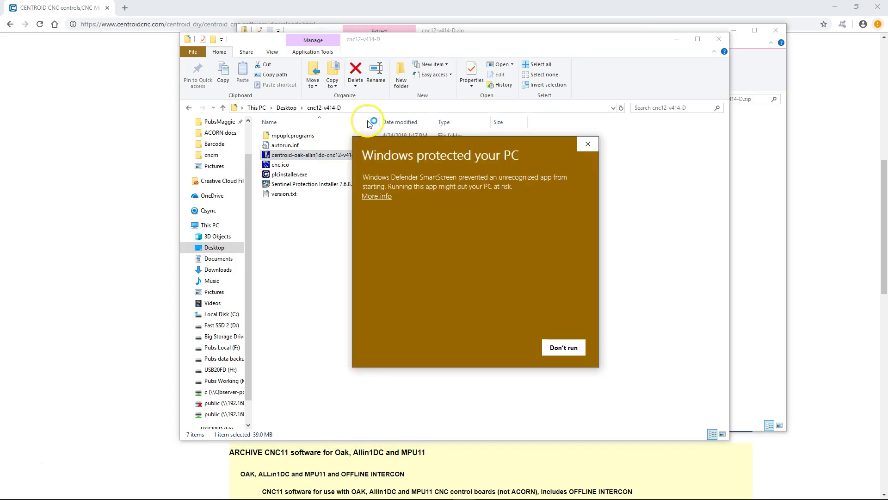
click(374, 197)
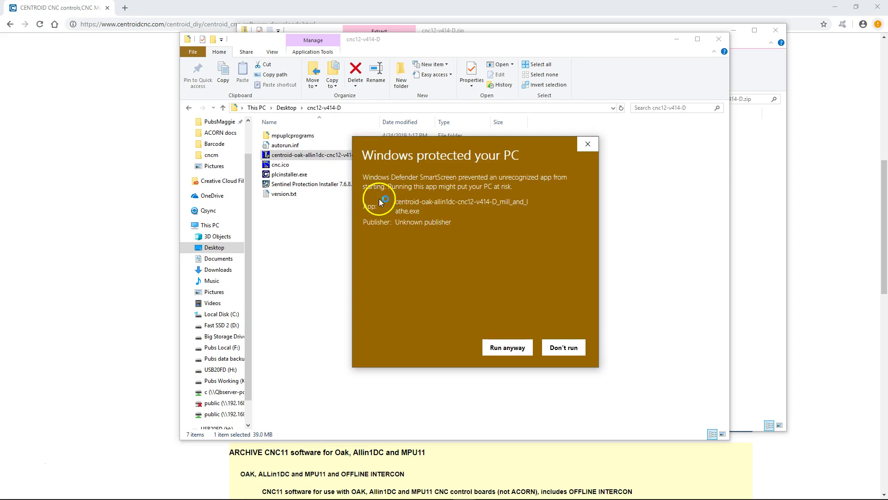
click(498, 348)
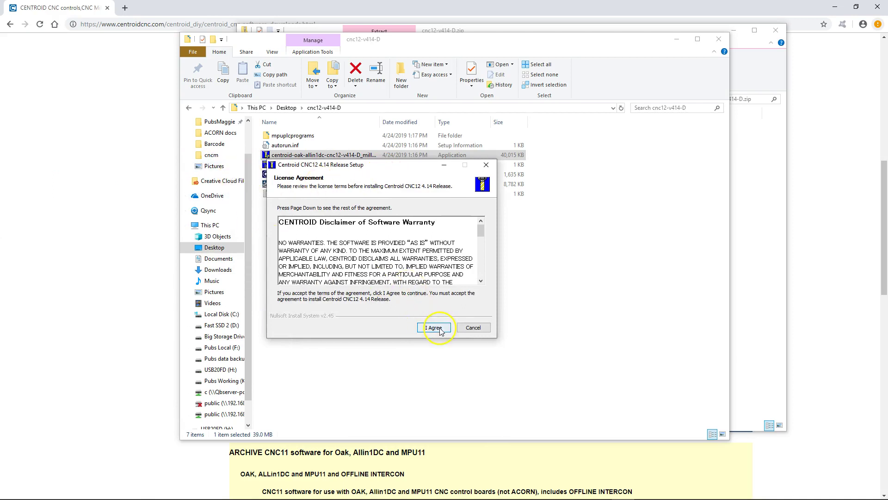
Step: Accept the license and select only CNC12 Mill, continuing to Drive Selection with C:\
click(438, 328)
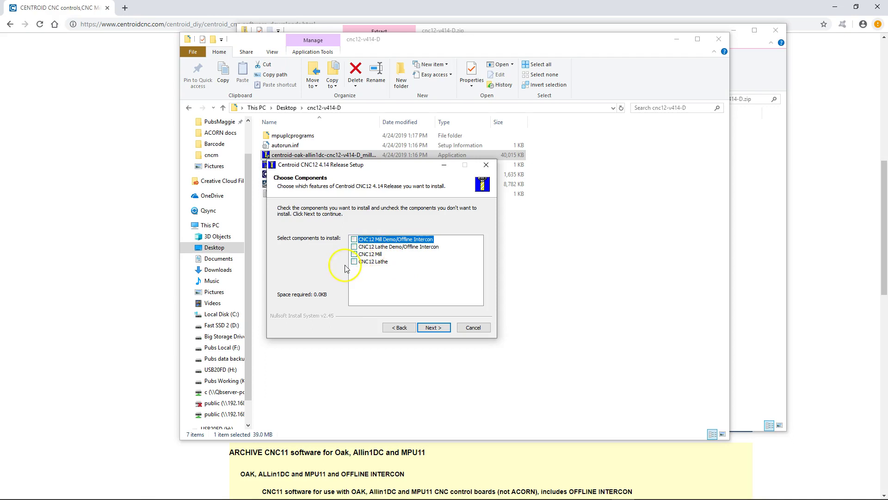
click(373, 255)
click(354, 254)
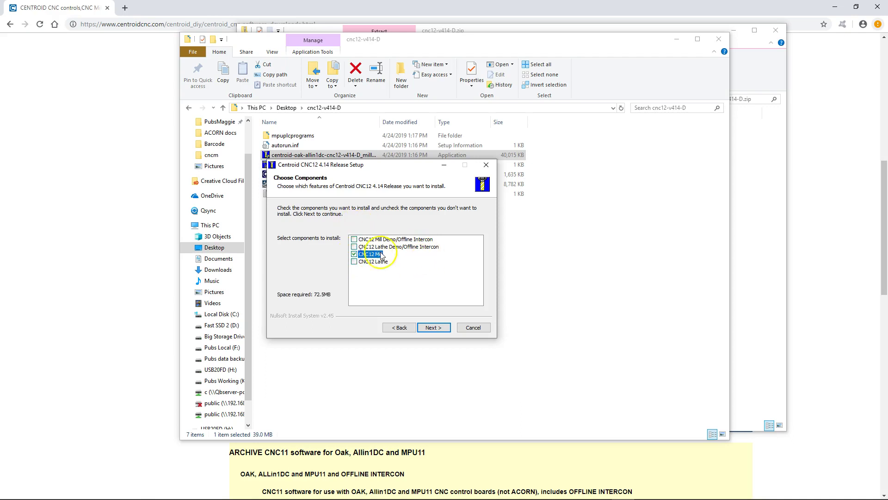
click(426, 325)
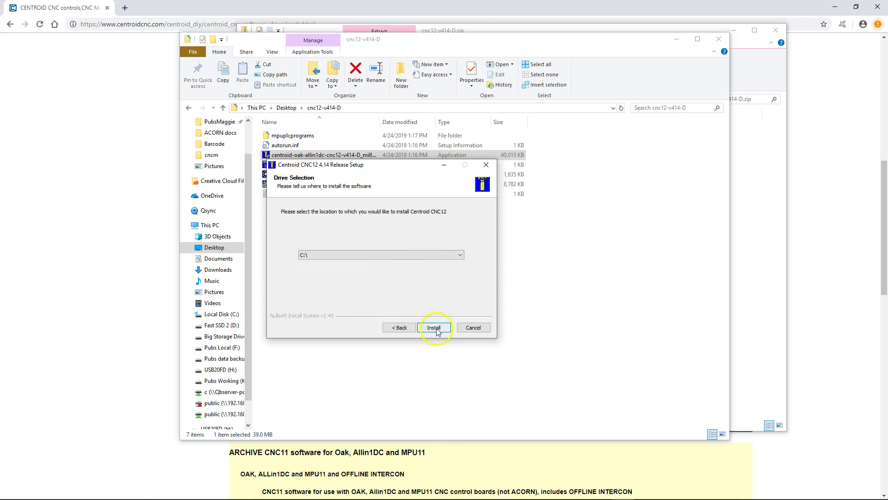
Step: Install CNC12 to C:\, assign the MPU11 to the Ethernet adapter and accept its IP change
click(434, 327)
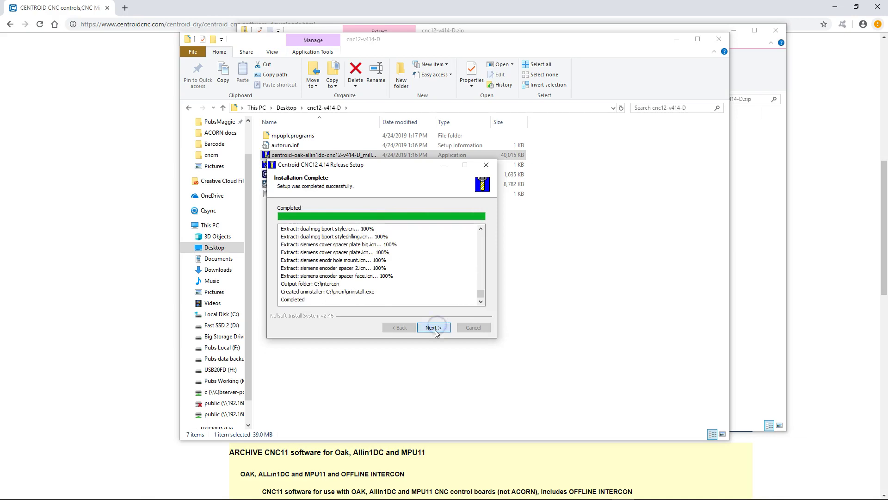
click(433, 329)
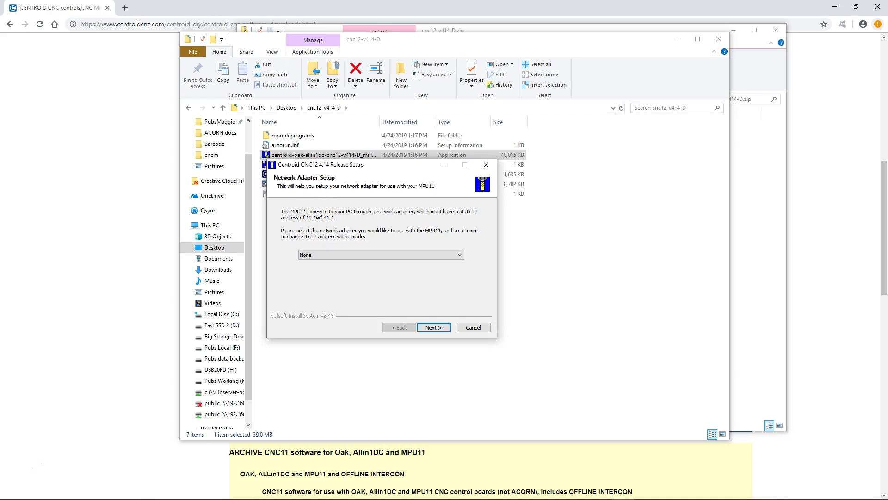
click(456, 254)
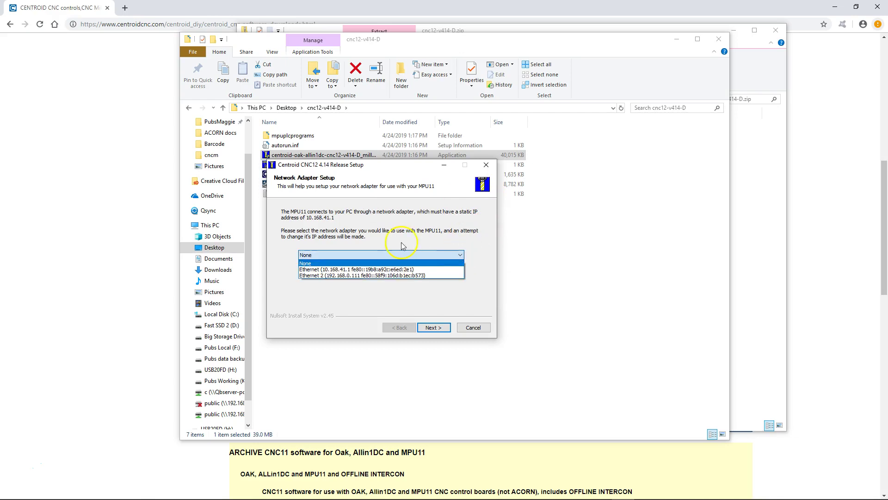
click(314, 263)
click(325, 269)
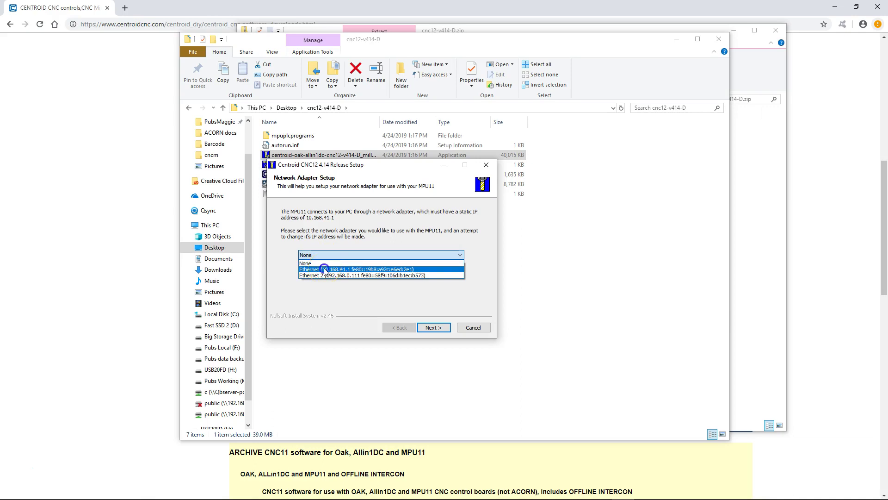
click(325, 269)
click(475, 290)
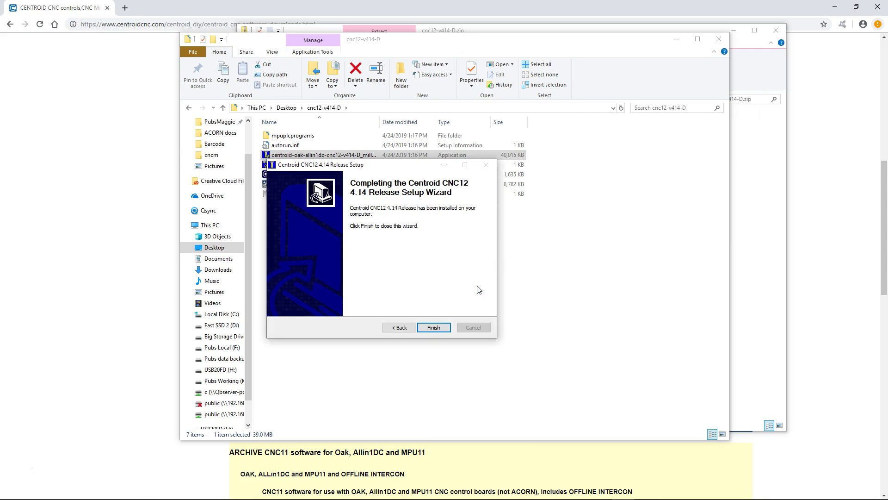
Step: Finish the CNC12 setup wizard so the install-PLC-program prompt appears
click(433, 327)
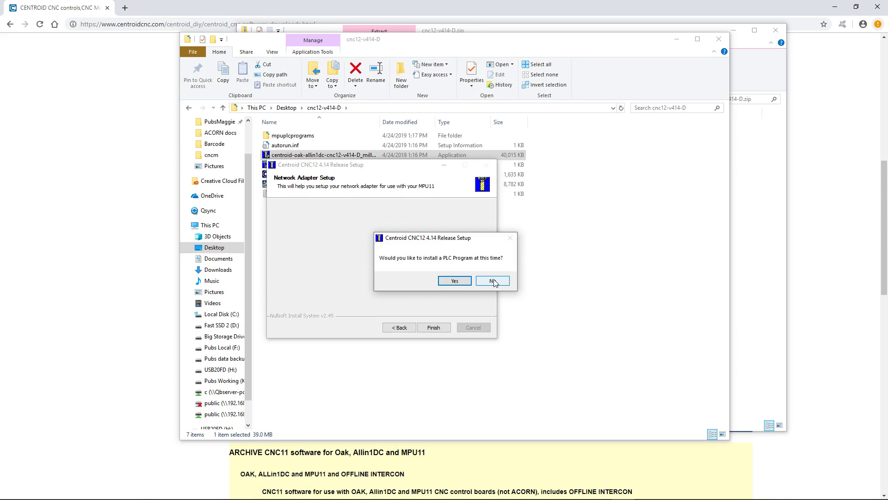
Step: Agree to install a PLC program and expand and collapse the Lathe and Mill groups
click(456, 282)
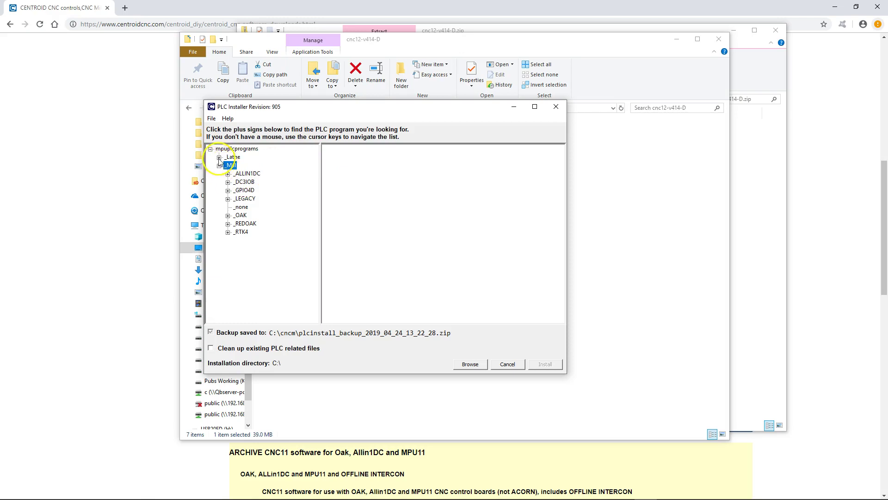
click(220, 157)
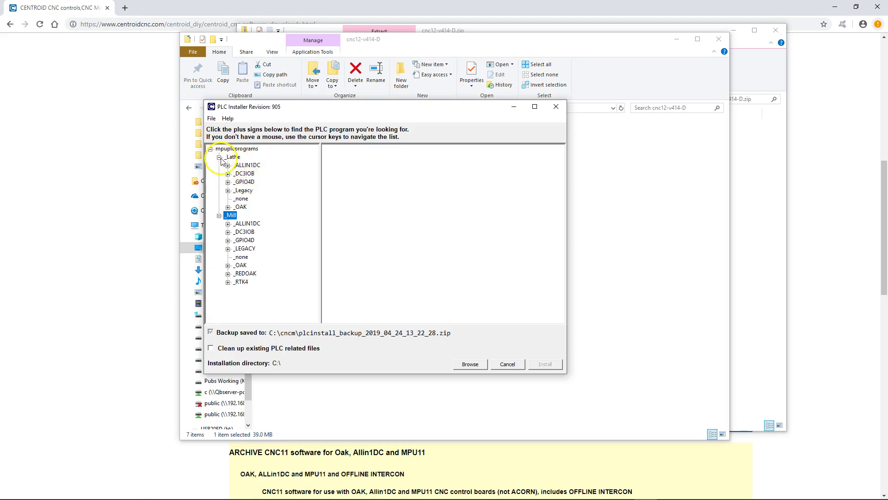
click(220, 158)
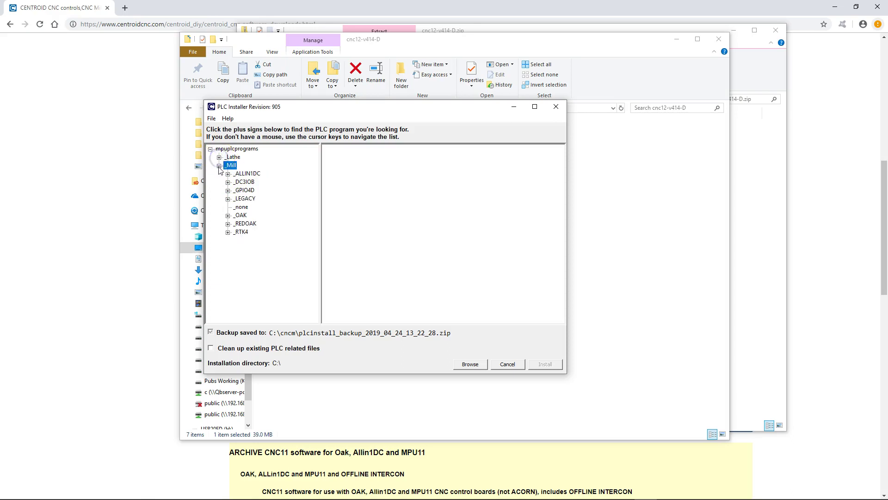
click(219, 165)
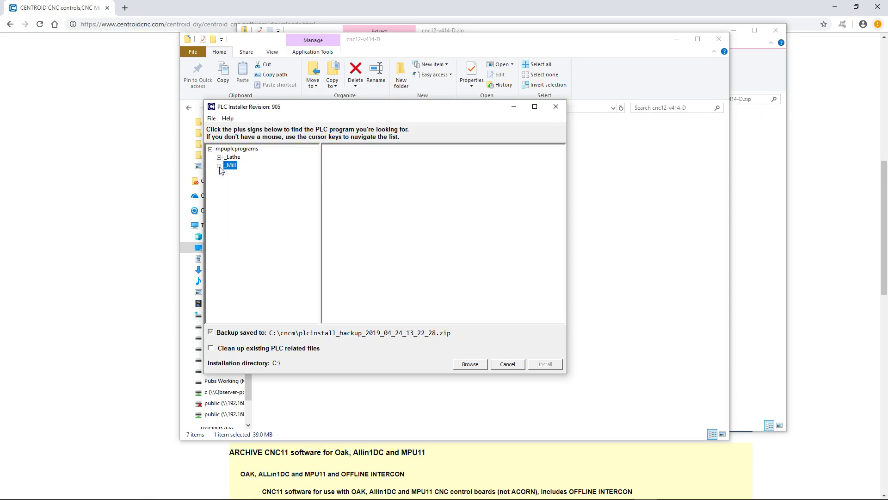
click(219, 165)
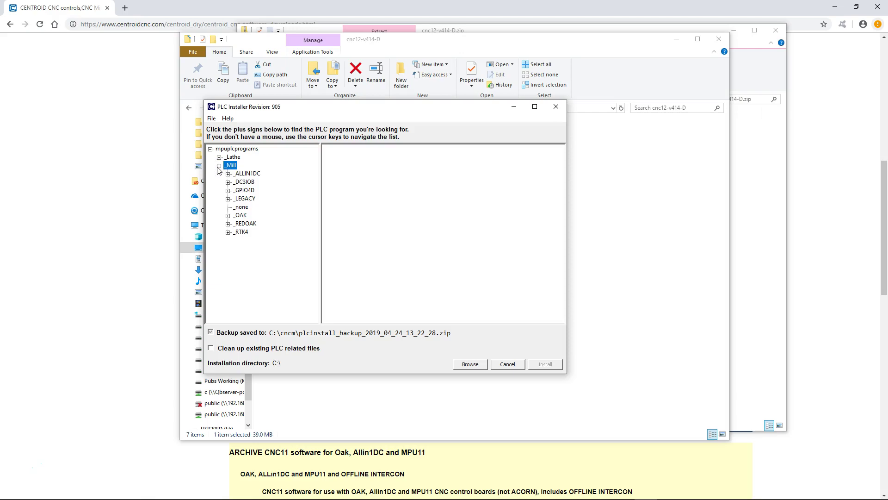
click(214, 172)
Step: Browse the ALLIN1DC, GPIO4D and OAK groups, leaving _Mill > _ALLIN1DC expanded
click(228, 174)
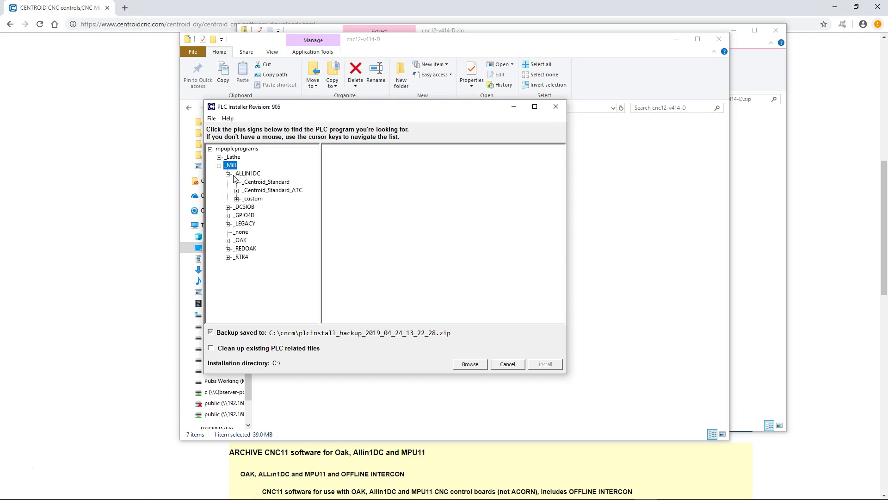
click(228, 174)
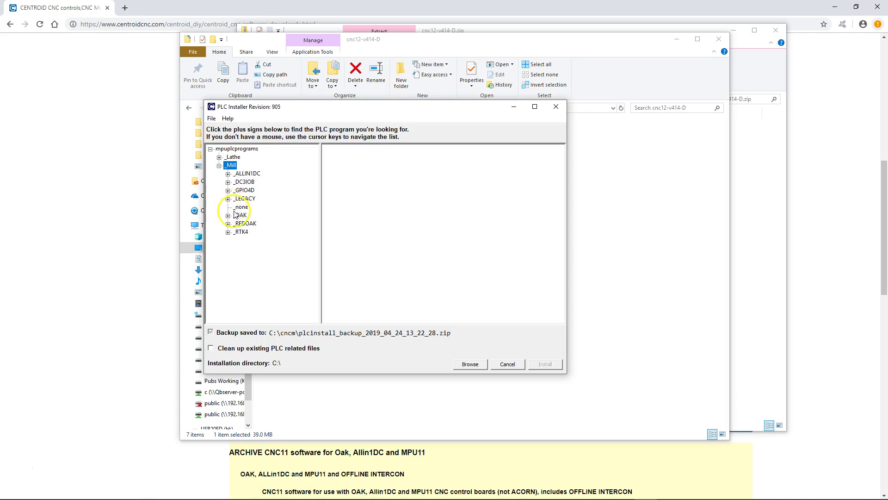
click(227, 190)
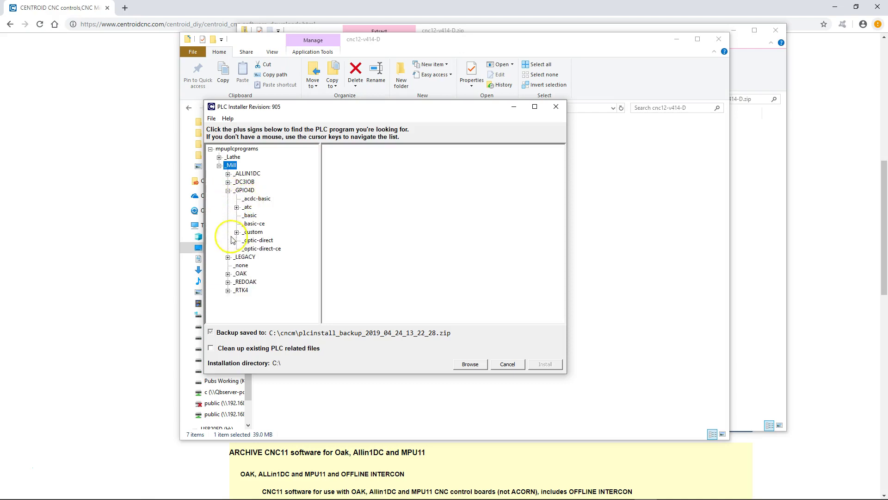
click(228, 190)
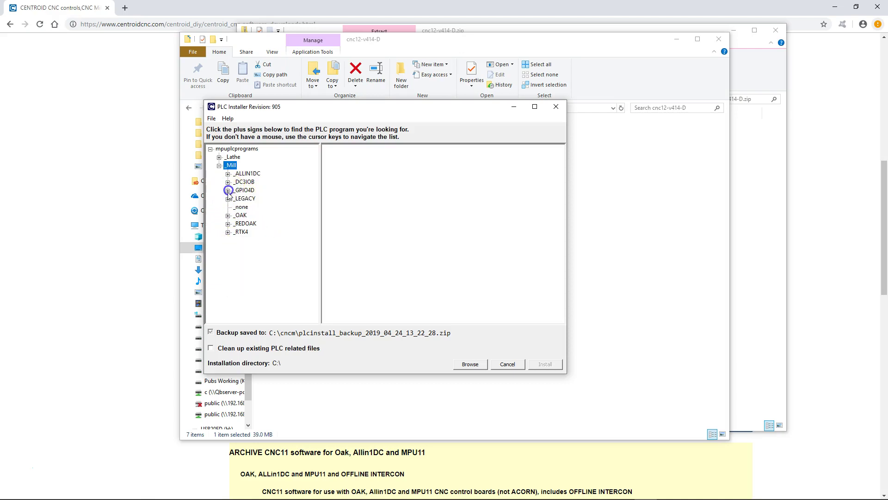
click(228, 216)
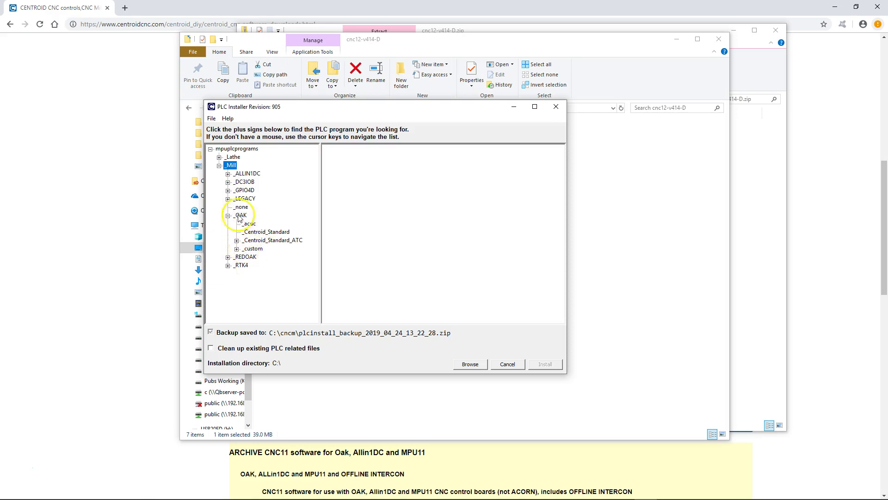
click(227, 215)
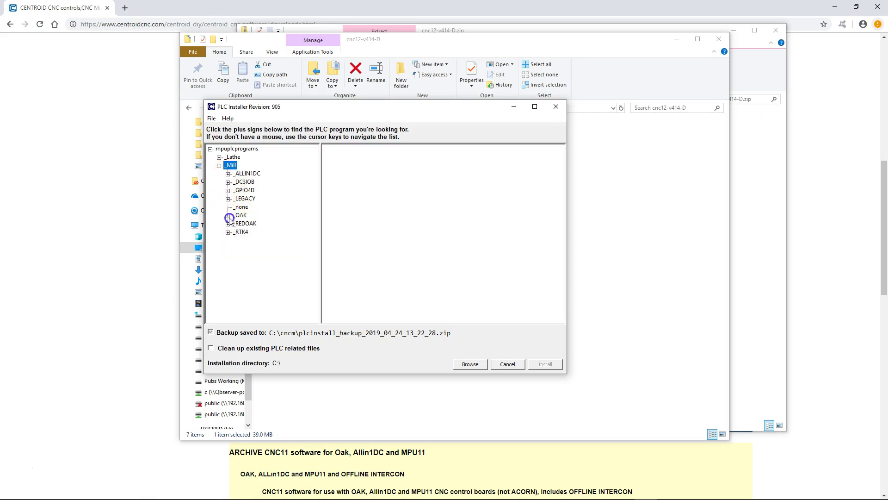
click(228, 173)
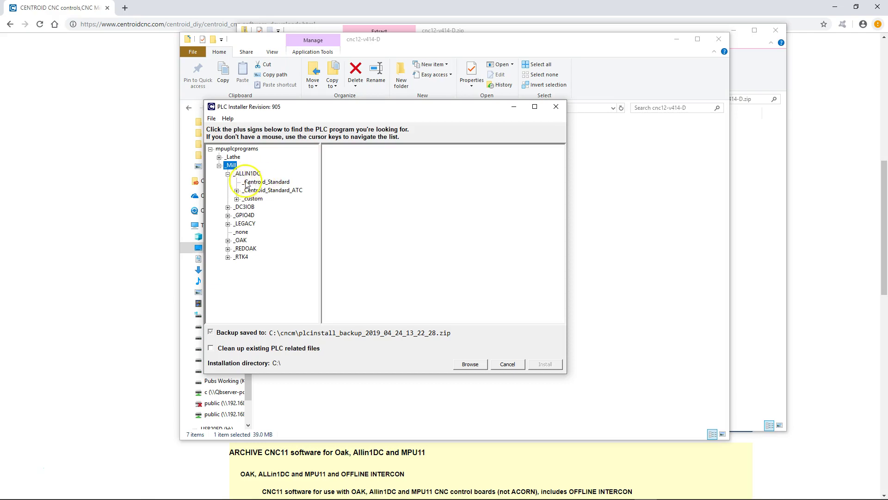
Step: Expand _custom under _ALLIN1DC and widen the tree so the full custom program names show
click(236, 200)
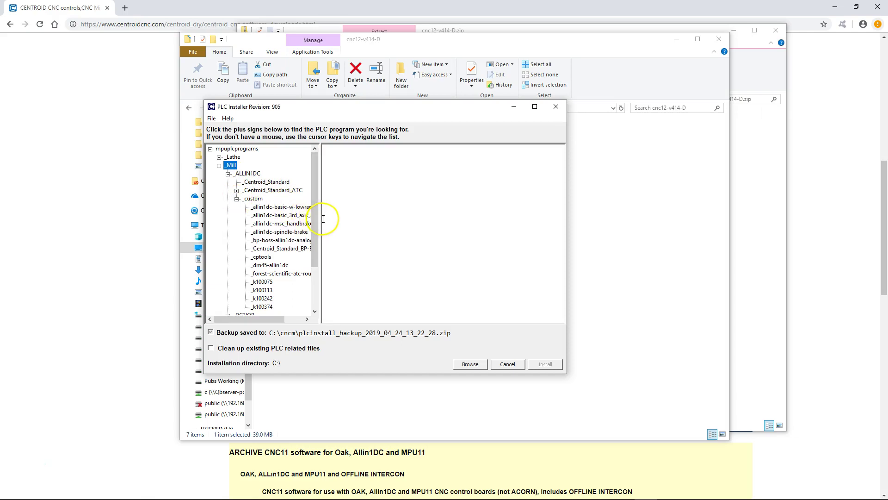
drag(318, 220, 386, 211)
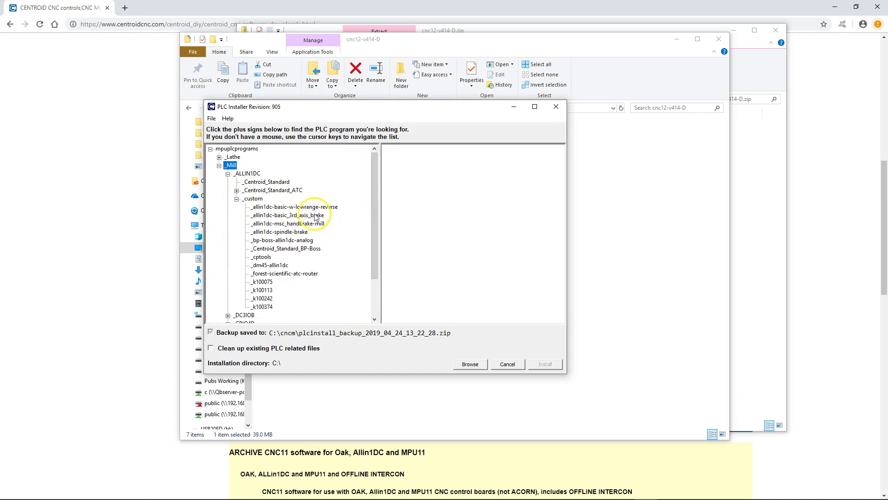
scroll(283, 222, down, 1)
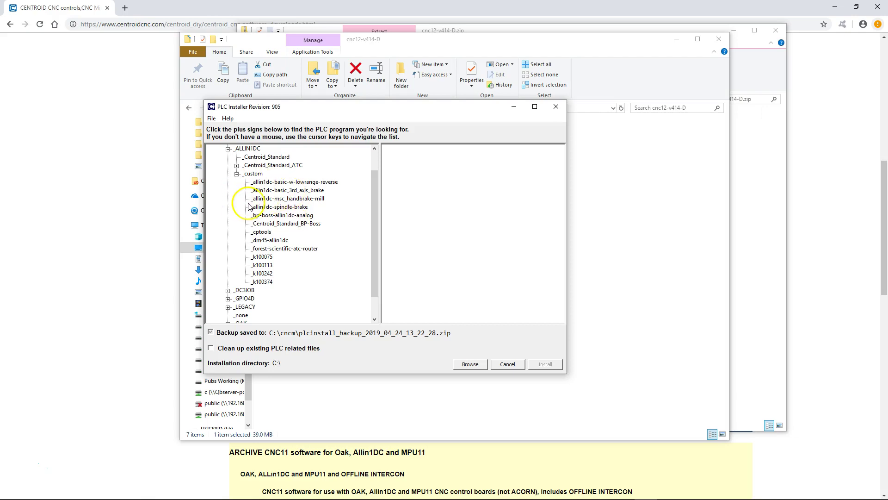
scroll(248, 206, up, 1)
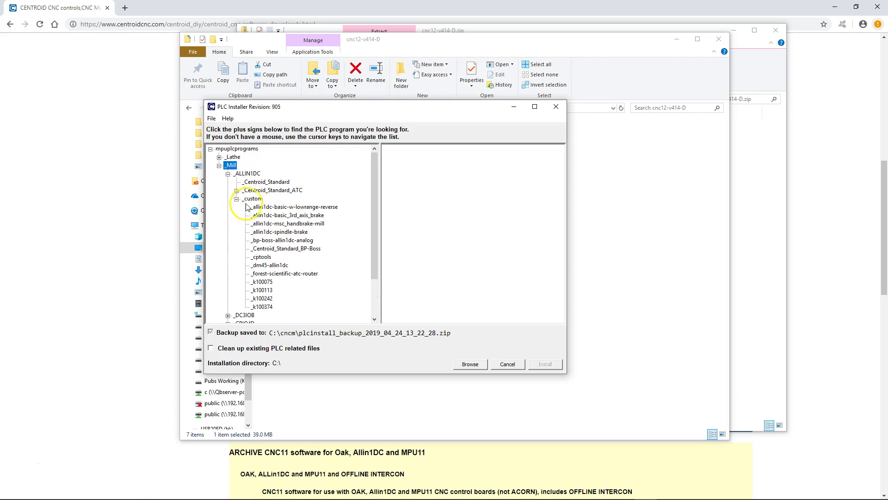
Step: Install the ALLIN1DC _Centroid_Standard PLC program and acknowledge the Installation Complete message
click(228, 174)
click(228, 174)
click(261, 182)
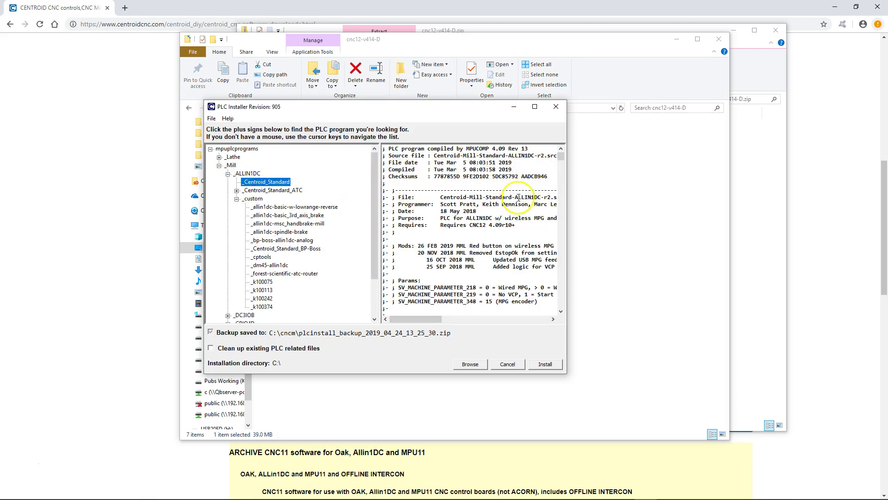
click(546, 364)
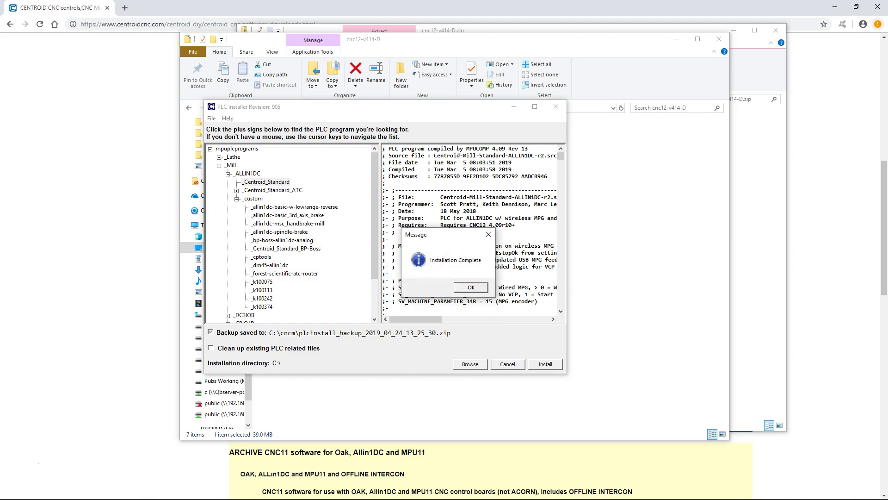
click(470, 287)
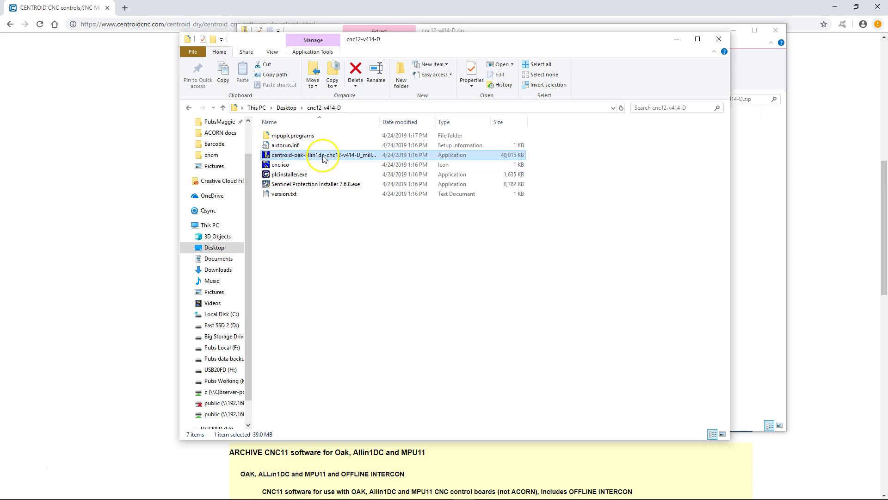
Step: Launch plcinstaller.exe and allow it past the SmartScreen warning with Run anyway
double_click(288, 175)
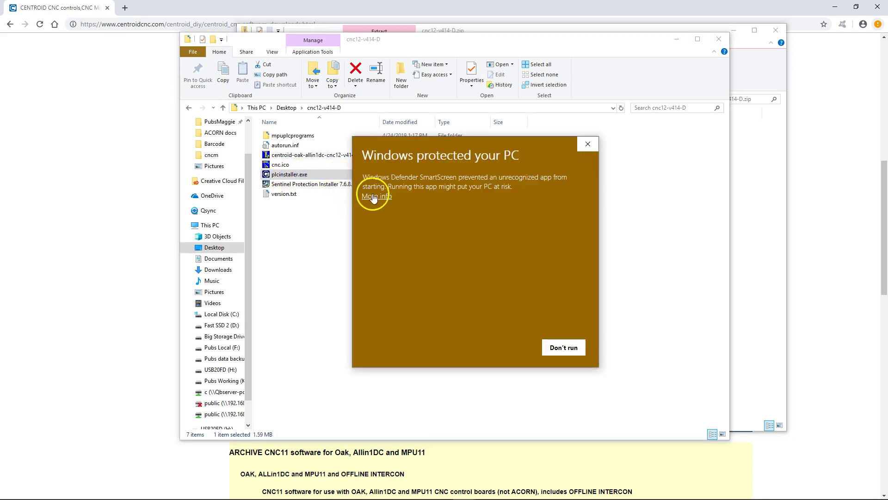
click(375, 196)
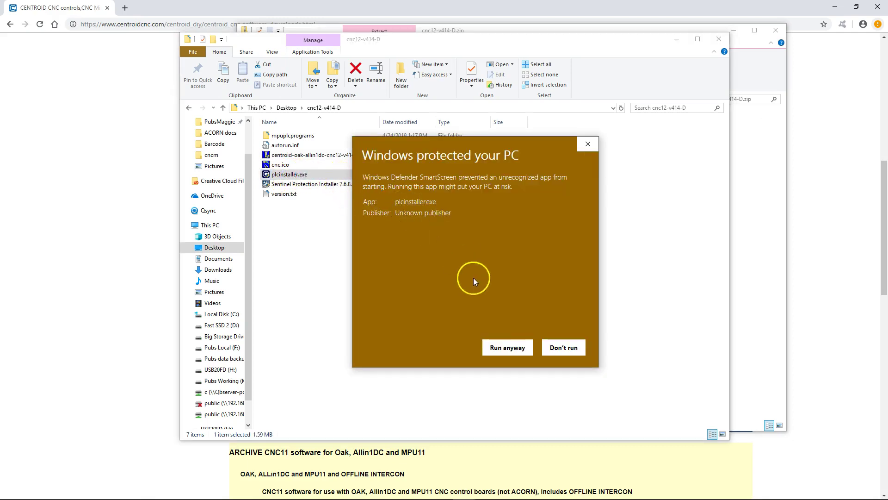
click(509, 347)
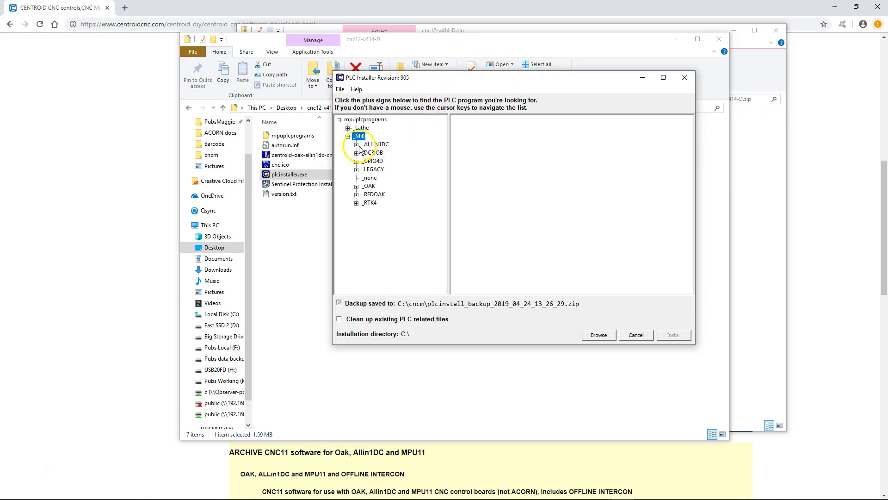
Step: Preview ALLIN1DC _Centroid_Standard, then select OAK _Centroid_Standard (Centroid-Mill-Standard-OAK-r2) instead
click(357, 145)
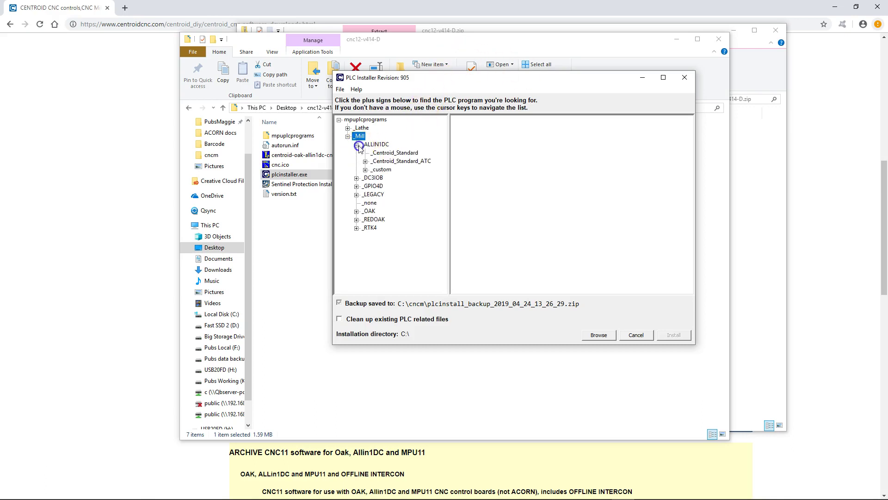
click(396, 153)
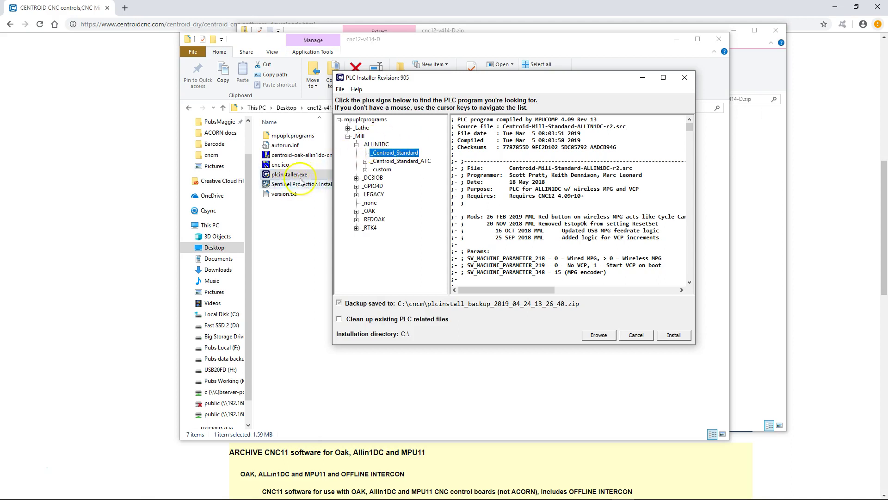
click(356, 211)
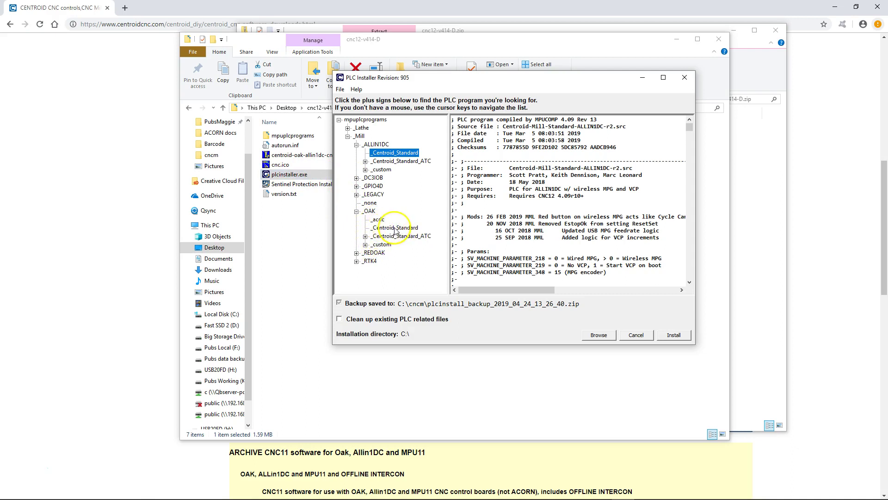
click(396, 227)
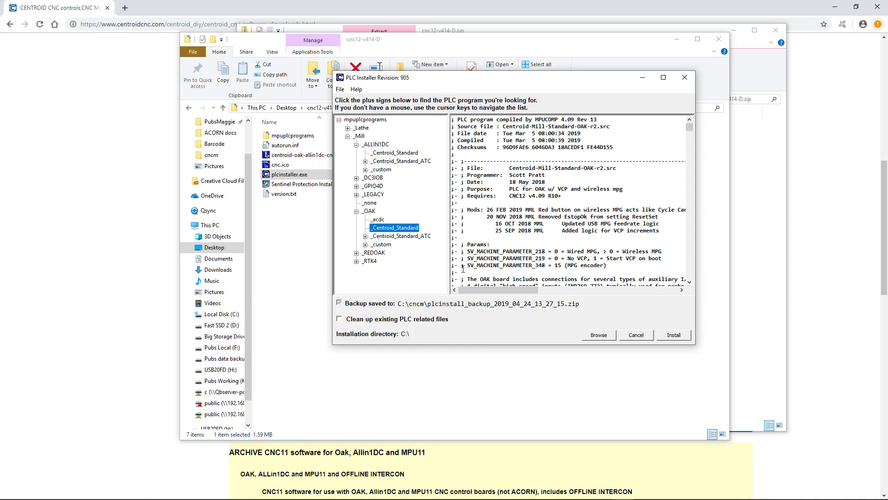
Step: Attempt the OAK program install, acknowledge the Error Installing Files message, and cancel the installer
click(674, 336)
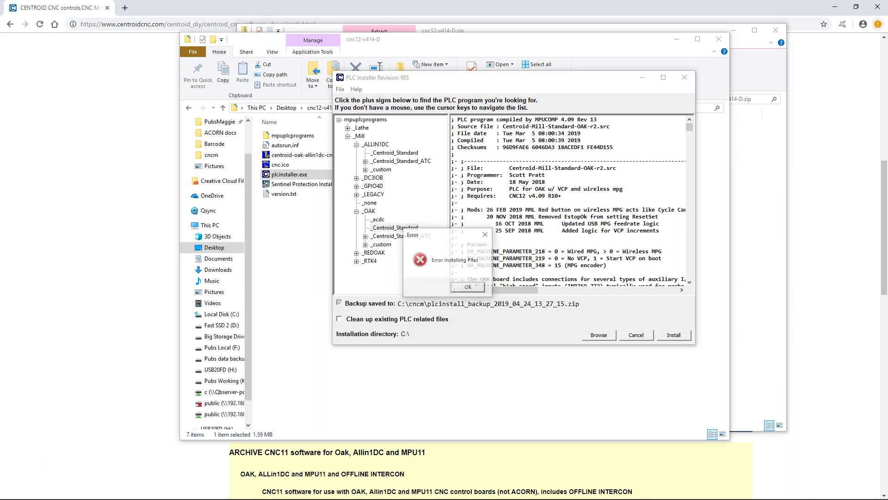
click(468, 287)
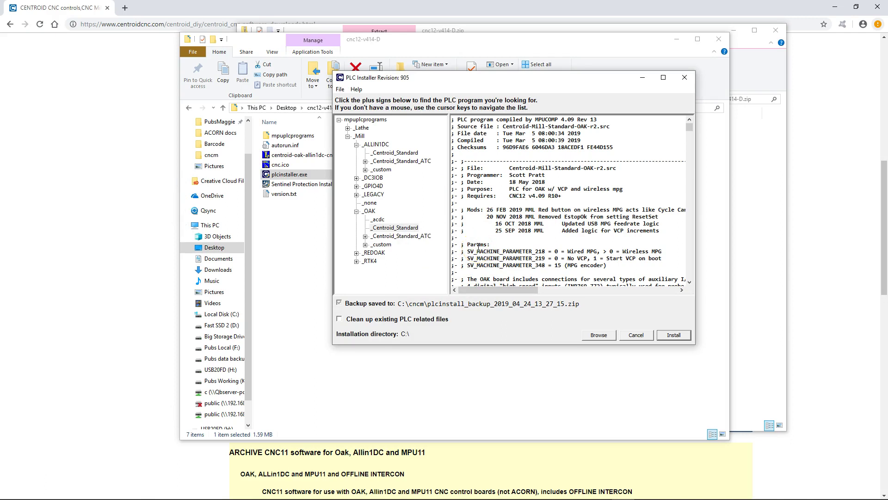
click(636, 335)
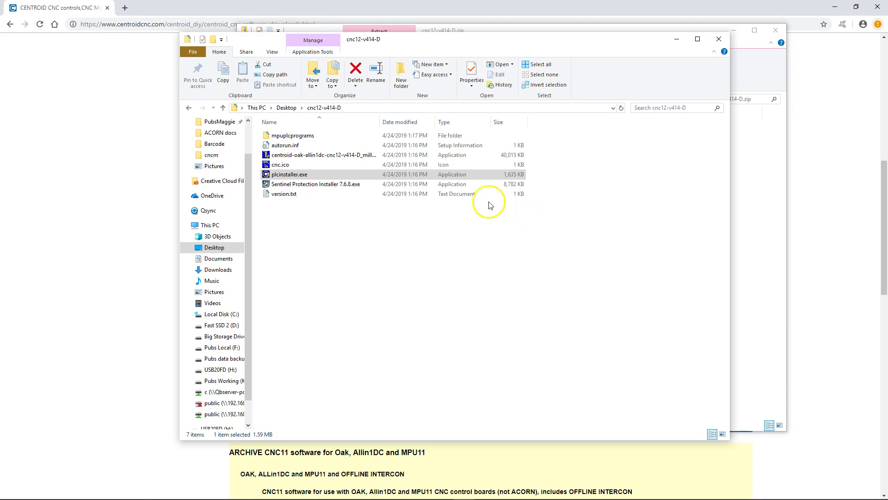
Step: Browse mpuplcprograms > _Mill > _ALLIN1DC > _Centroid_Standard > cncm to list its nine PLC files
double_click(298, 139)
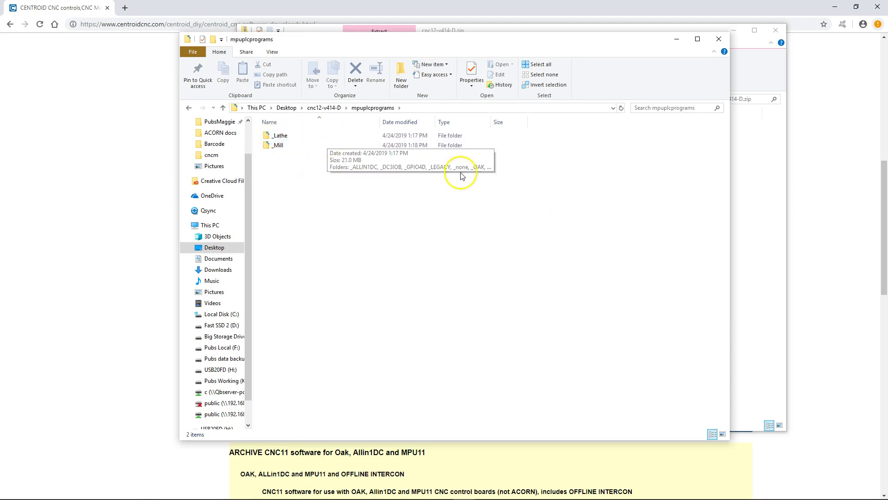
double_click(280, 147)
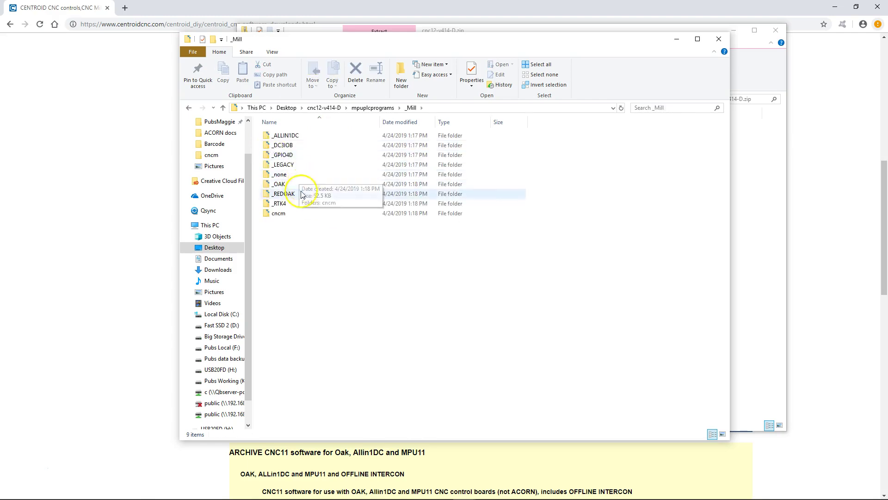
click(286, 137)
double_click(286, 137)
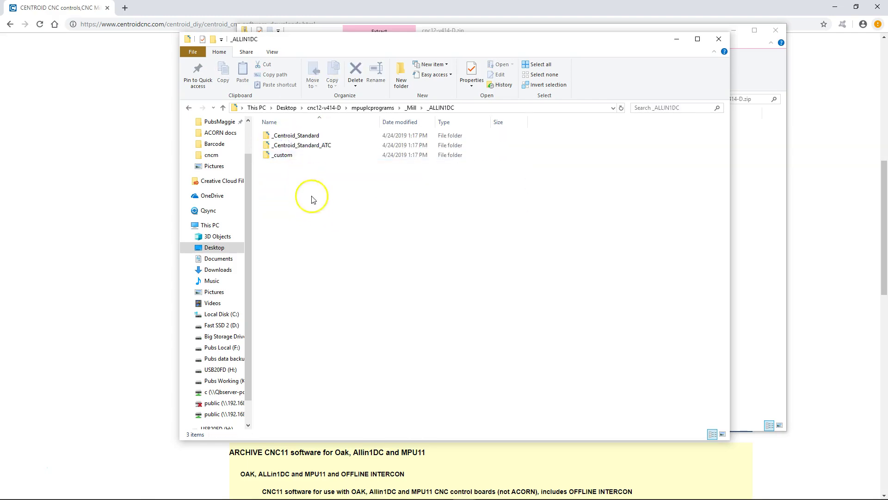
double_click(292, 137)
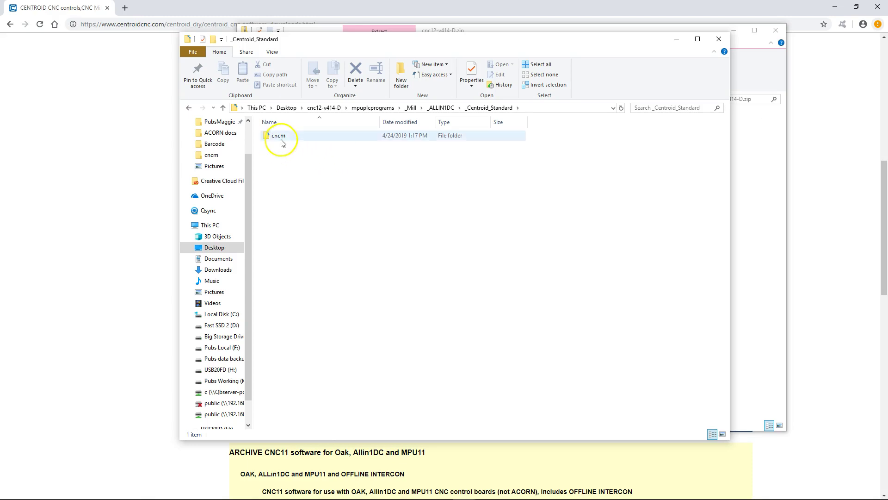
click(278, 137)
double_click(278, 137)
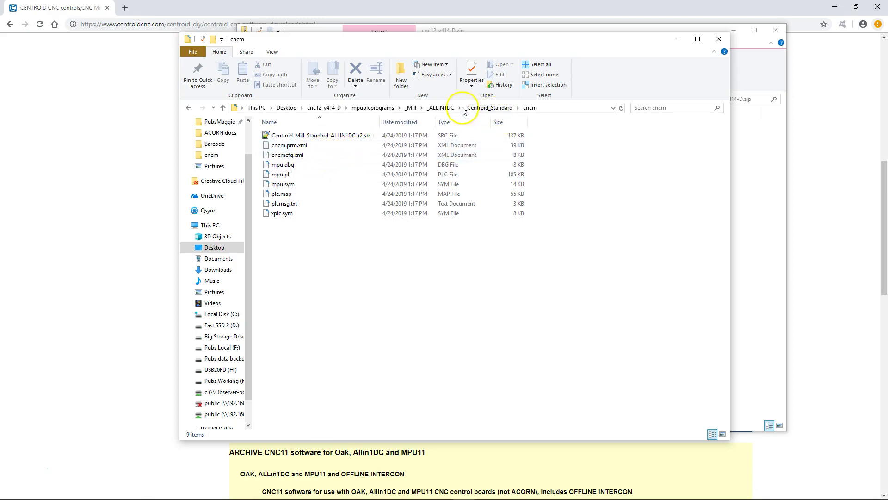
Step: Return to _ALLIN1DC and open _Centroid_Standard_ATC > _umbrella > cncm, showing 17 items
click(441, 109)
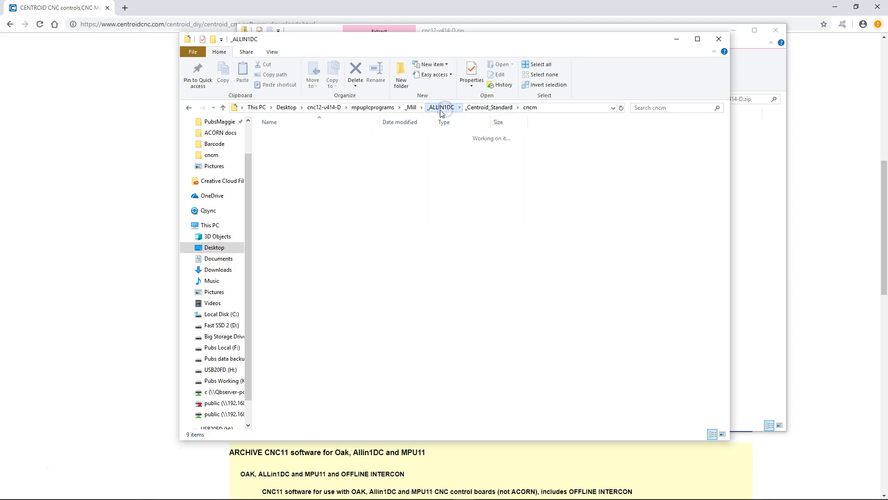
double_click(304, 147)
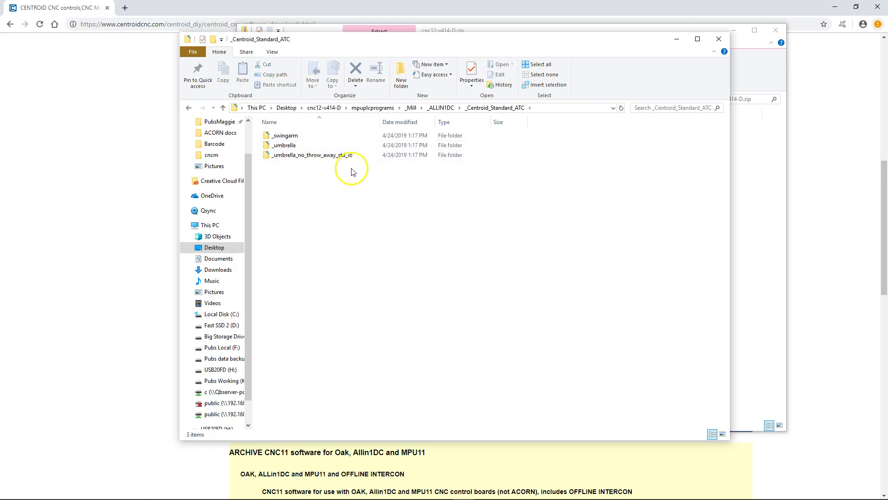
click(280, 147)
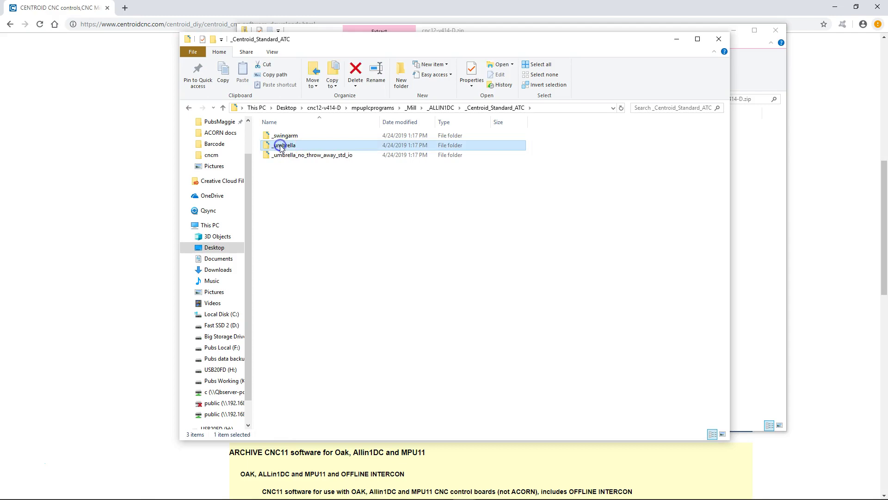
double_click(279, 136)
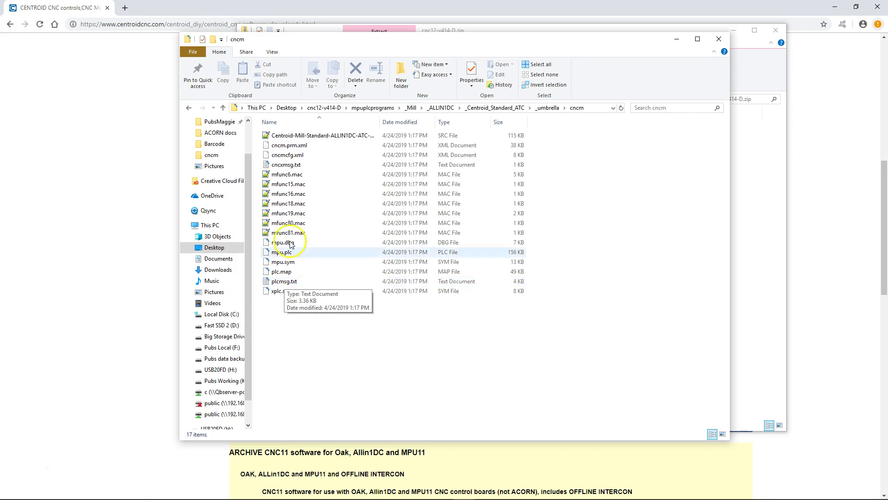
Step: Close the cncm window and open cnc12-v414-D > mpuplcprograms inside the zip archive
click(722, 41)
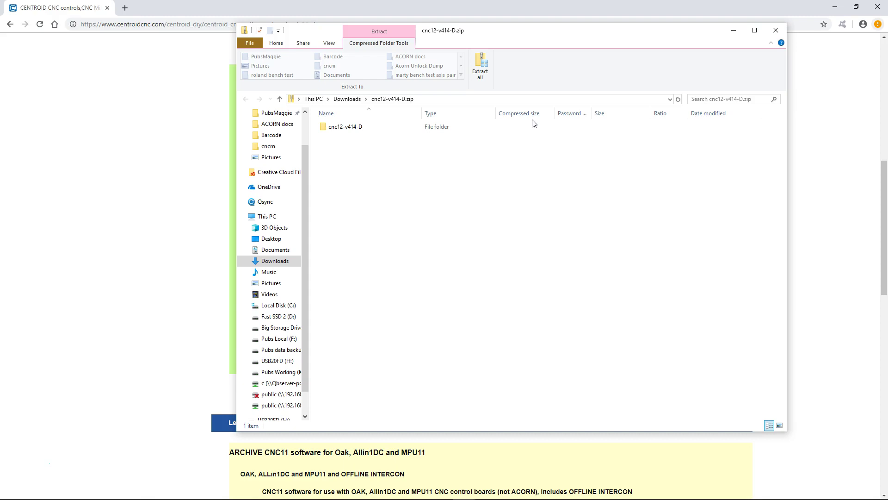
double_click(350, 127)
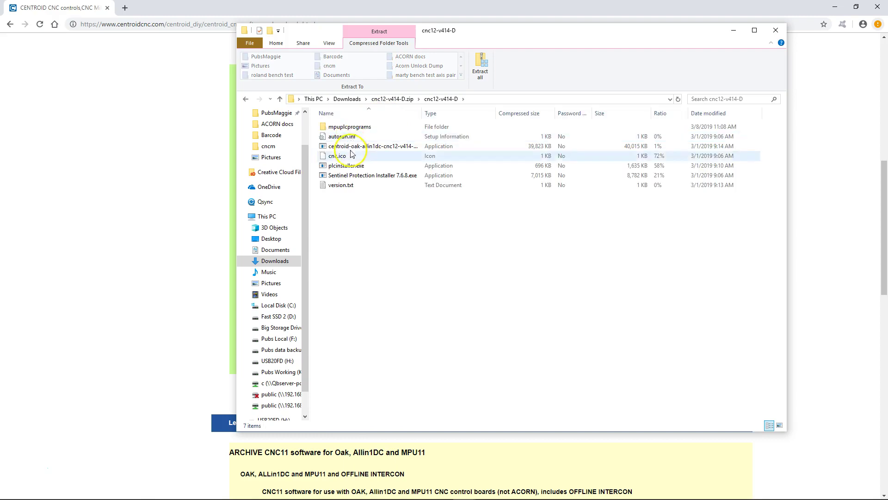
double_click(351, 127)
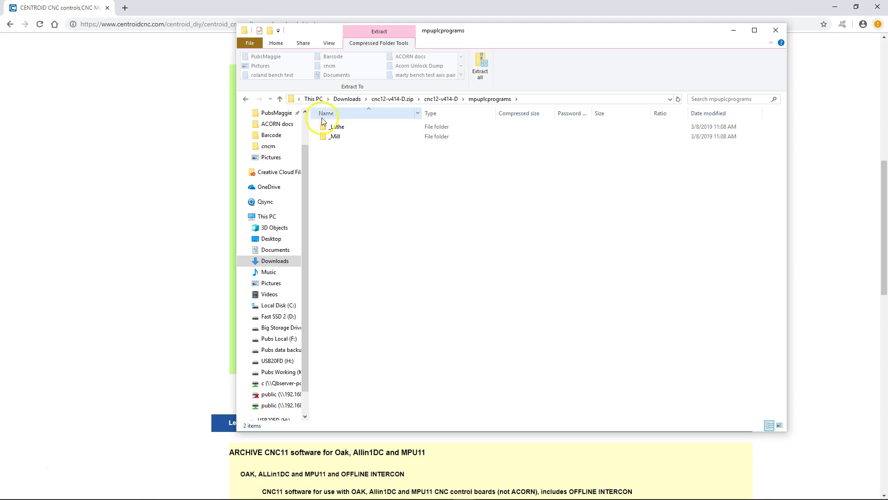
Step: Open _Mill > _ALLIN1DC in the zip, peek into _Centroid_Standard, and return to _ALLIN1DC
click(335, 138)
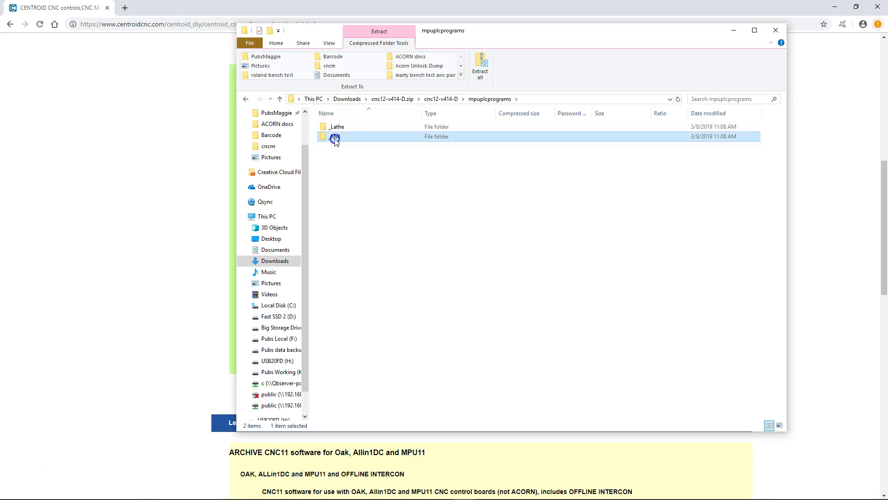
double_click(335, 138)
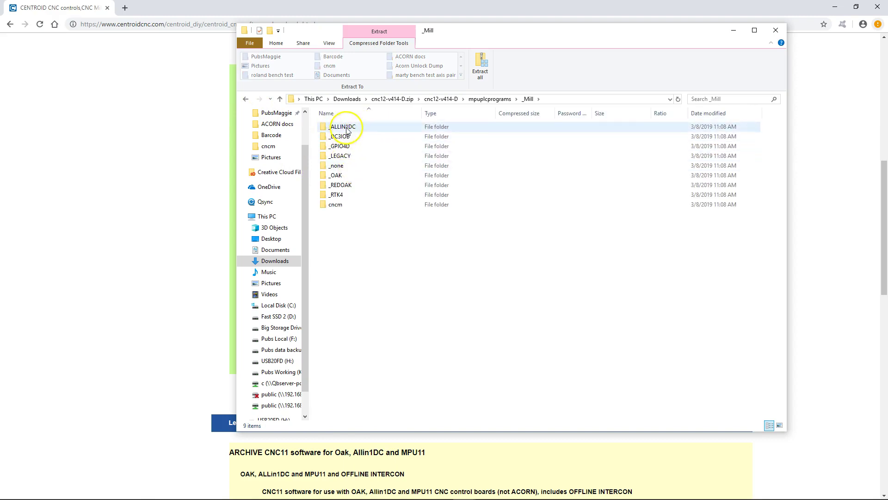
double_click(343, 127)
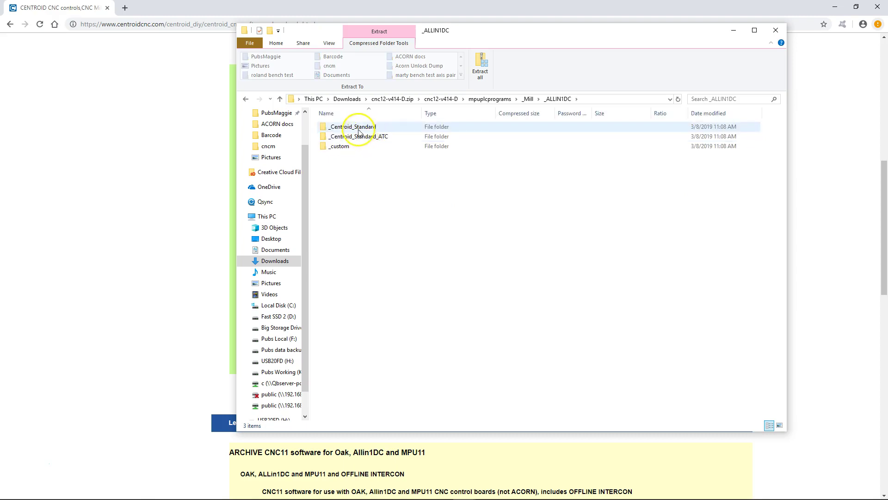
click(358, 128)
double_click(358, 128)
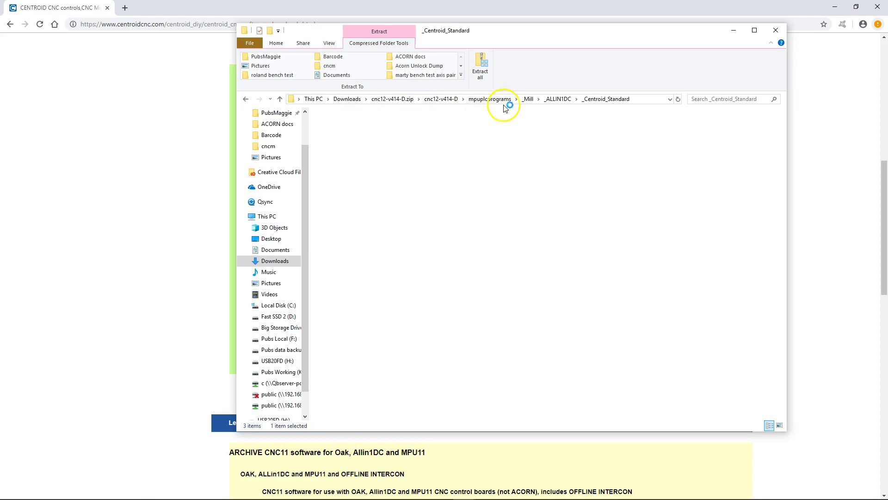
click(561, 102)
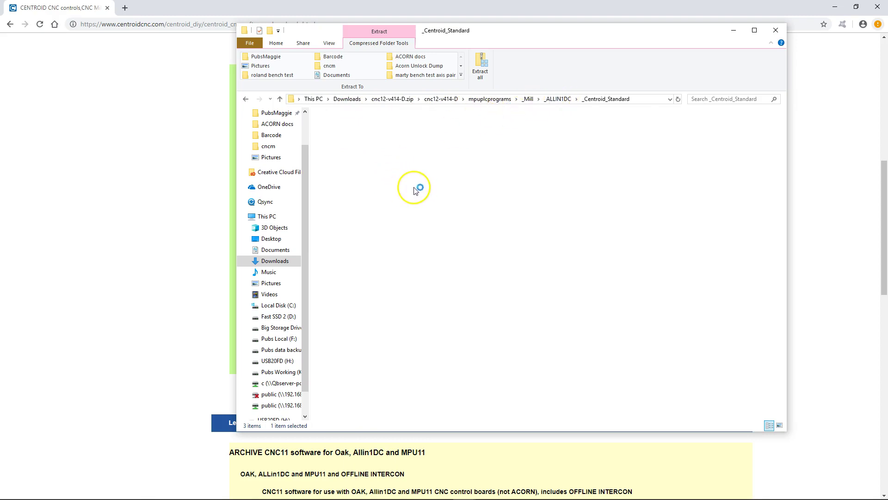
Step: Open _Centroid_Standard_ATC > _umbrella > cncm in the zip, listing its 17 items
click(361, 155)
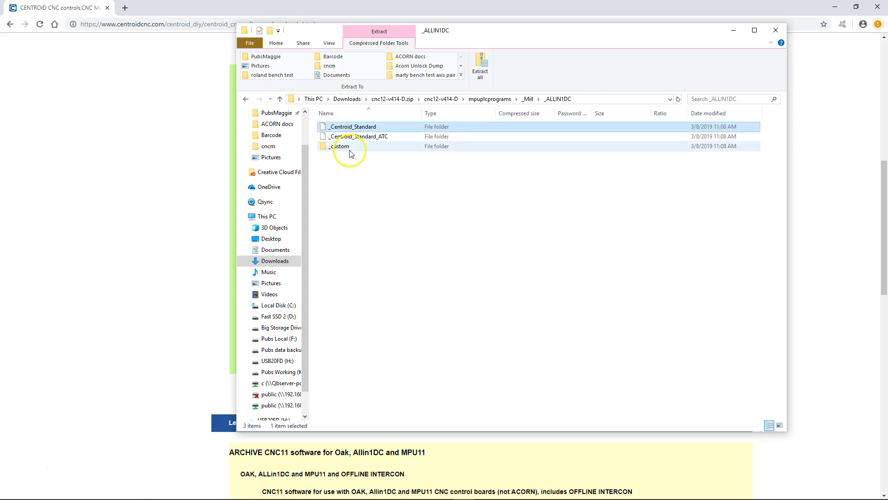
click(366, 137)
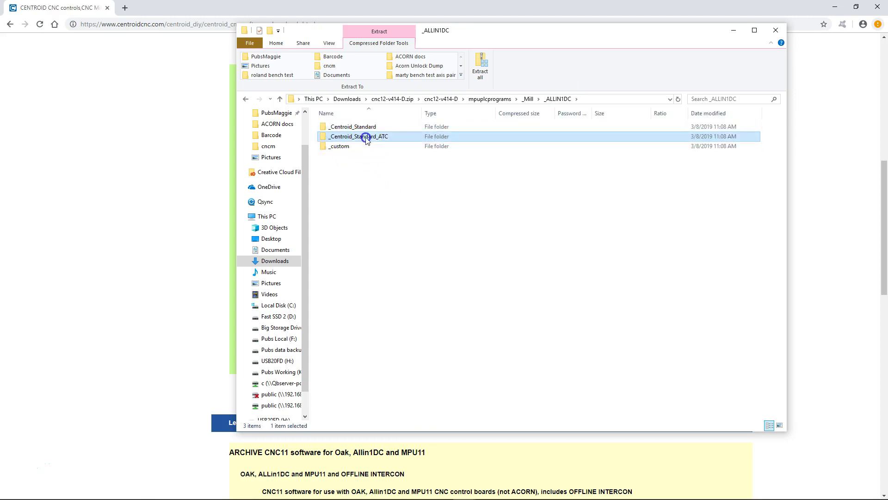
double_click(365, 138)
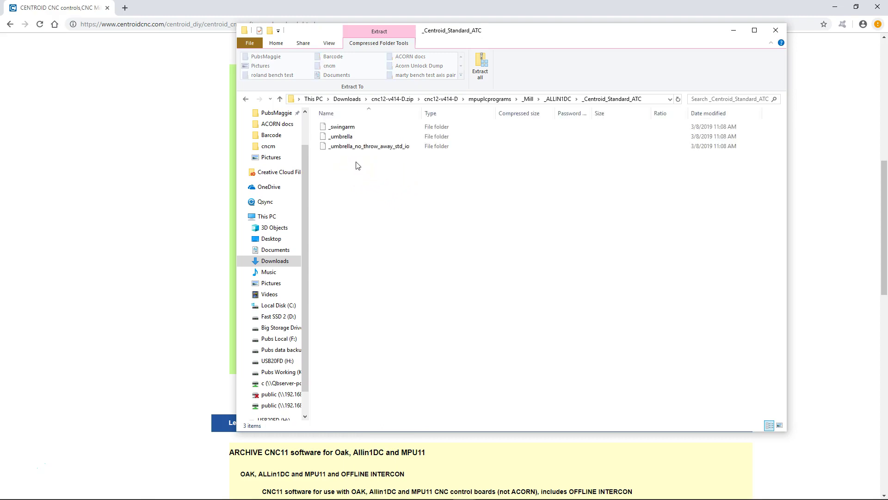
click(347, 137)
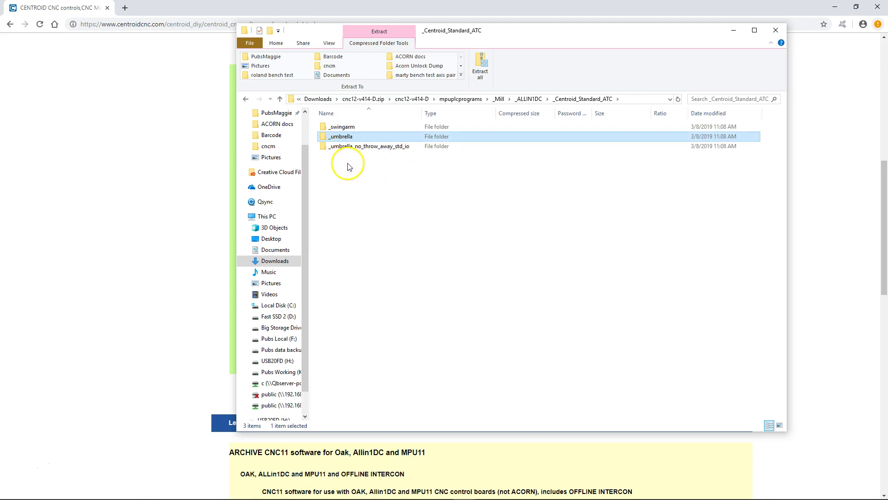
click(348, 137)
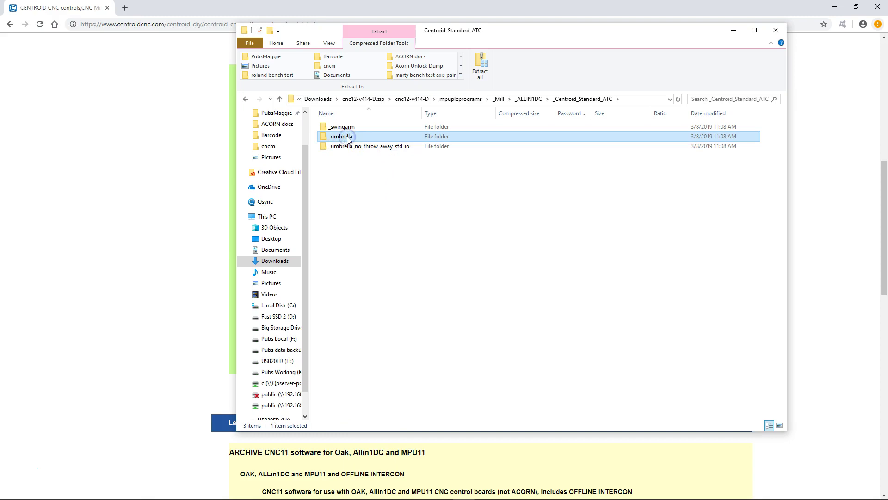
double_click(348, 139)
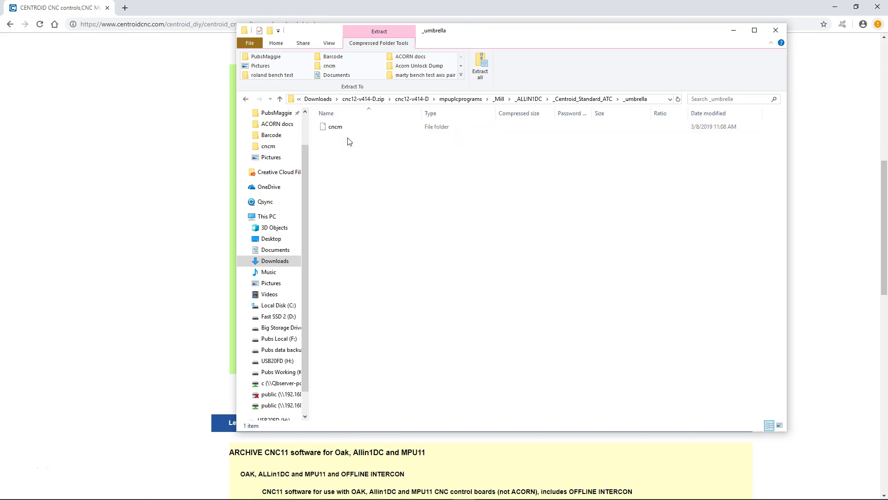
click(340, 130)
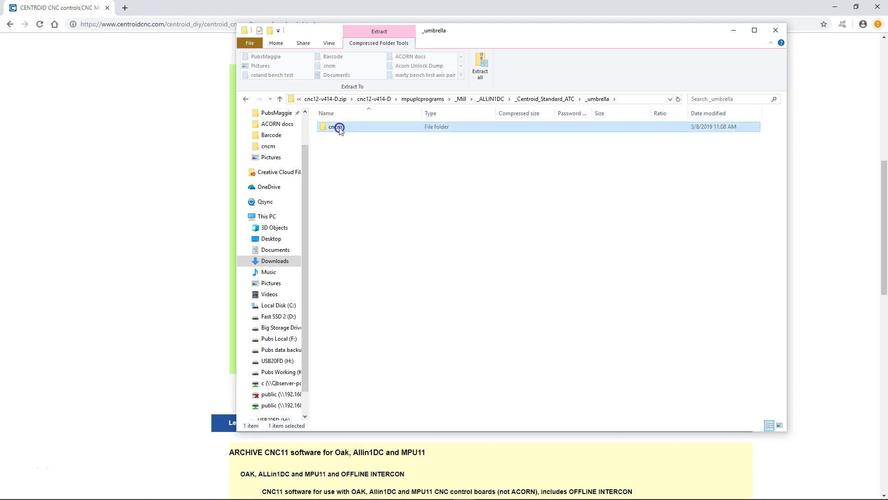
double_click(339, 128)
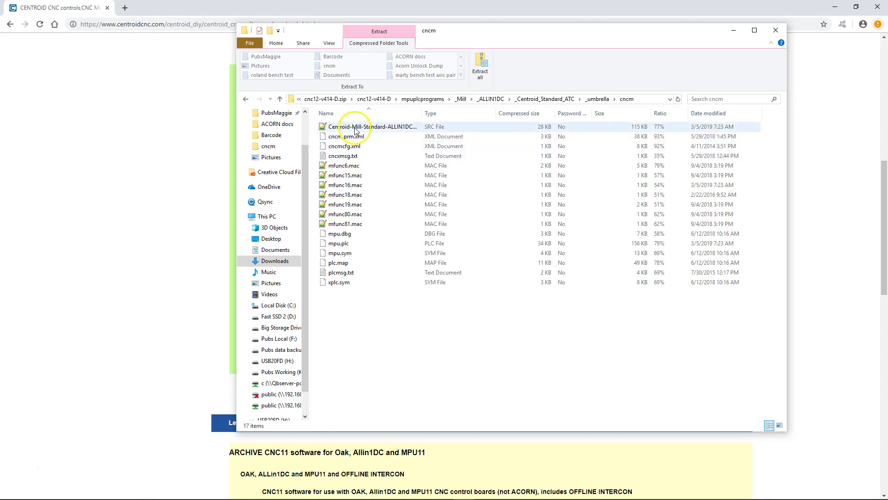
Step: Open the ALLIN1DC ATC Umbrella .src in Notepad++, keeping mfunc11.mac and reloading plcmsg.txt
double_click(355, 127)
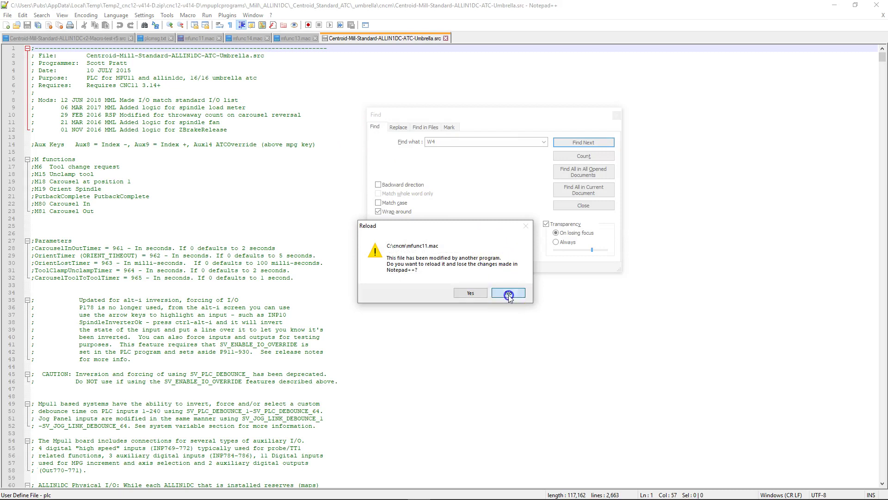
click(508, 295)
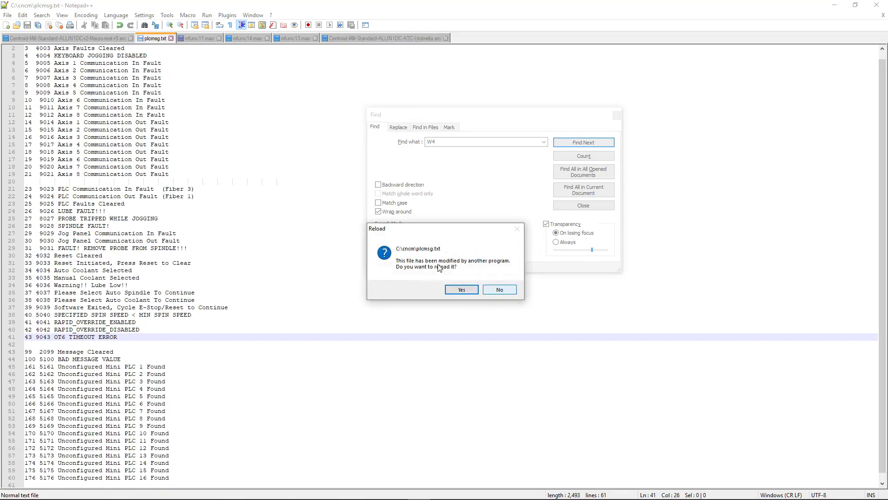
click(503, 291)
click(461, 290)
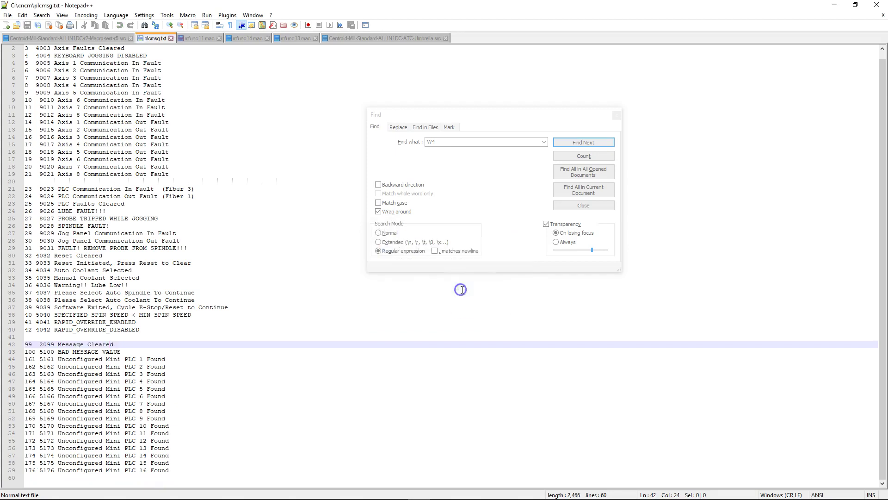
Step: Close plcmsg.txt and scroll the Umbrella.src source down to its INPUT DEFINITIONS
click(170, 38)
click(286, 40)
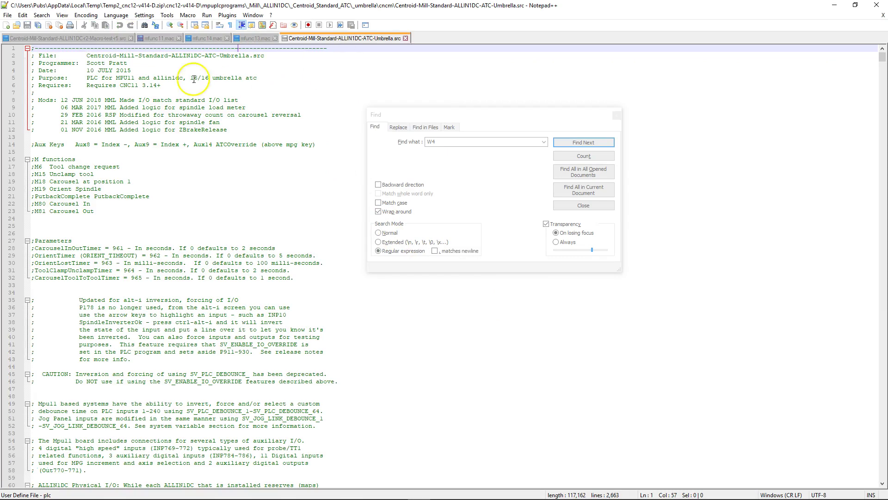
scroll(220, 160, down, 20)
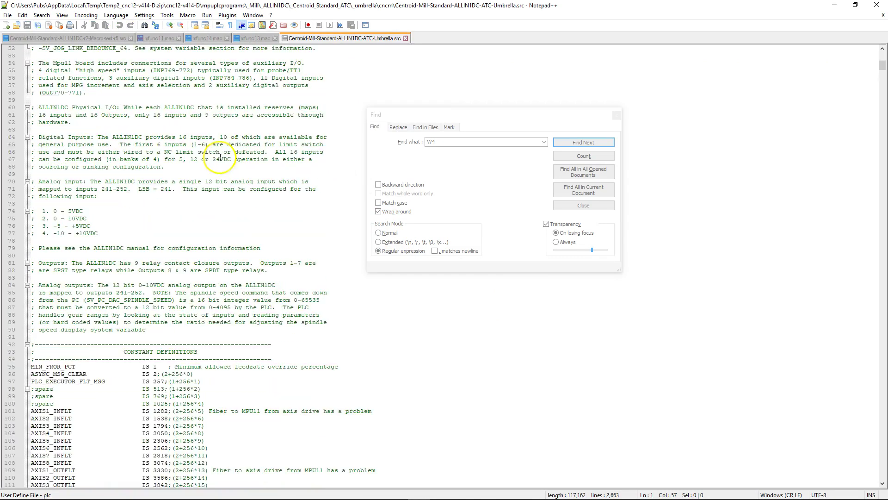
scroll(220, 153, down, 20)
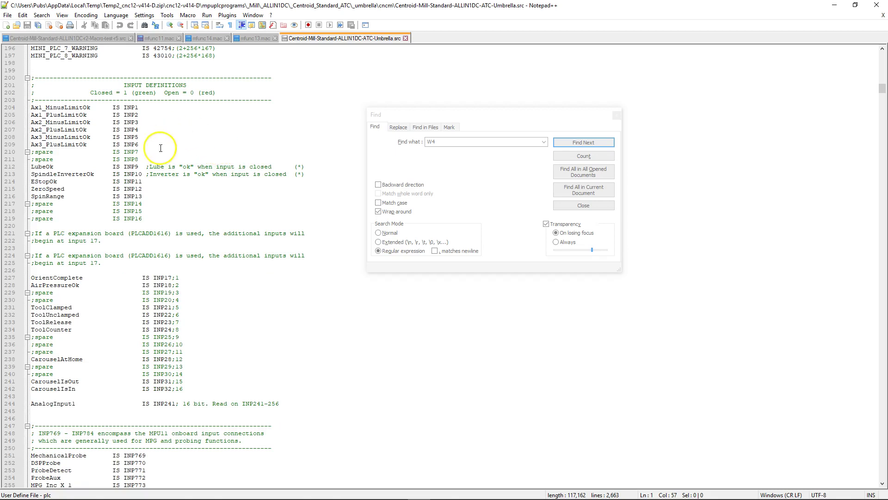
Step: Search the Umbrella source for ToolRelease and select its Clamp/Unclamp tool lines 2404–2406
double_click(51, 322)
key(ctrl+f)
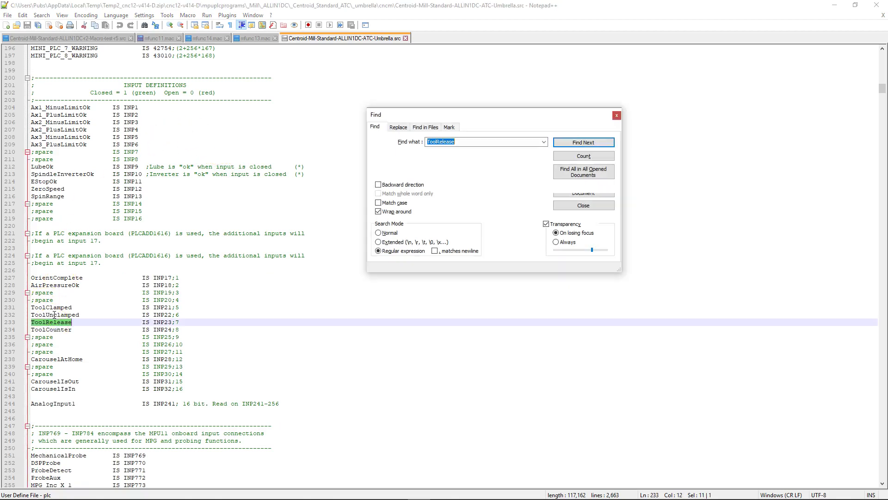
click(582, 143)
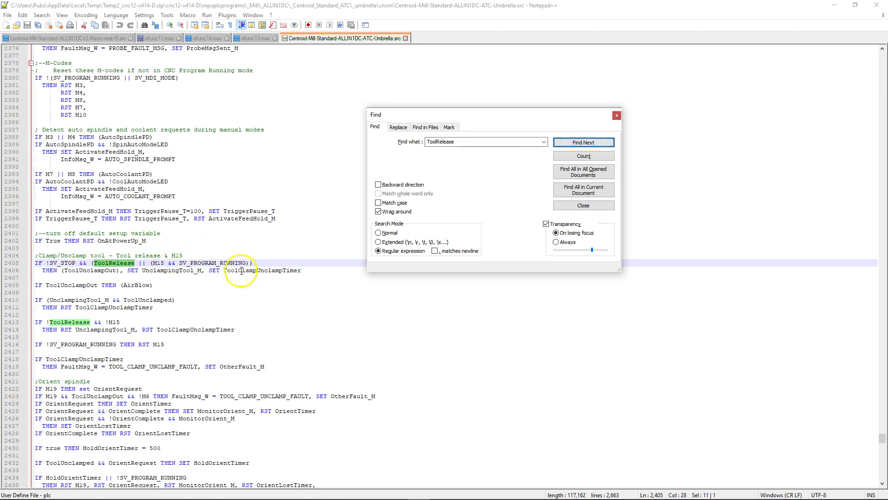
drag(308, 273, 16, 255)
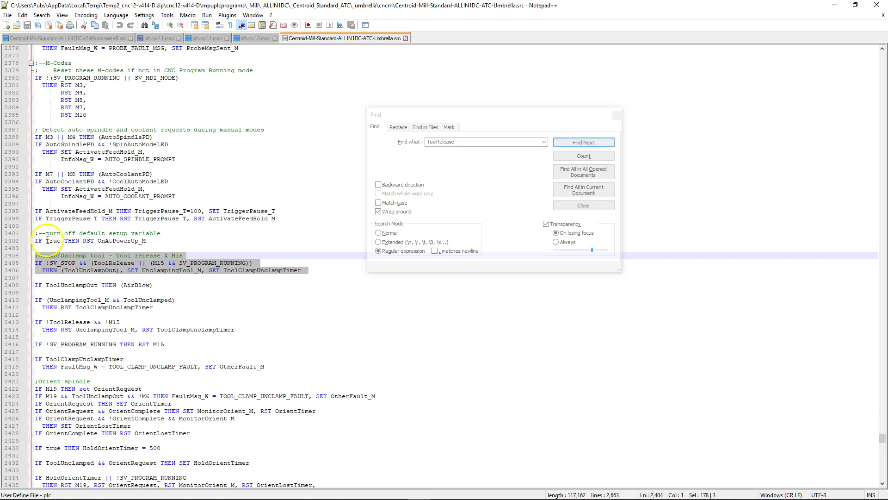